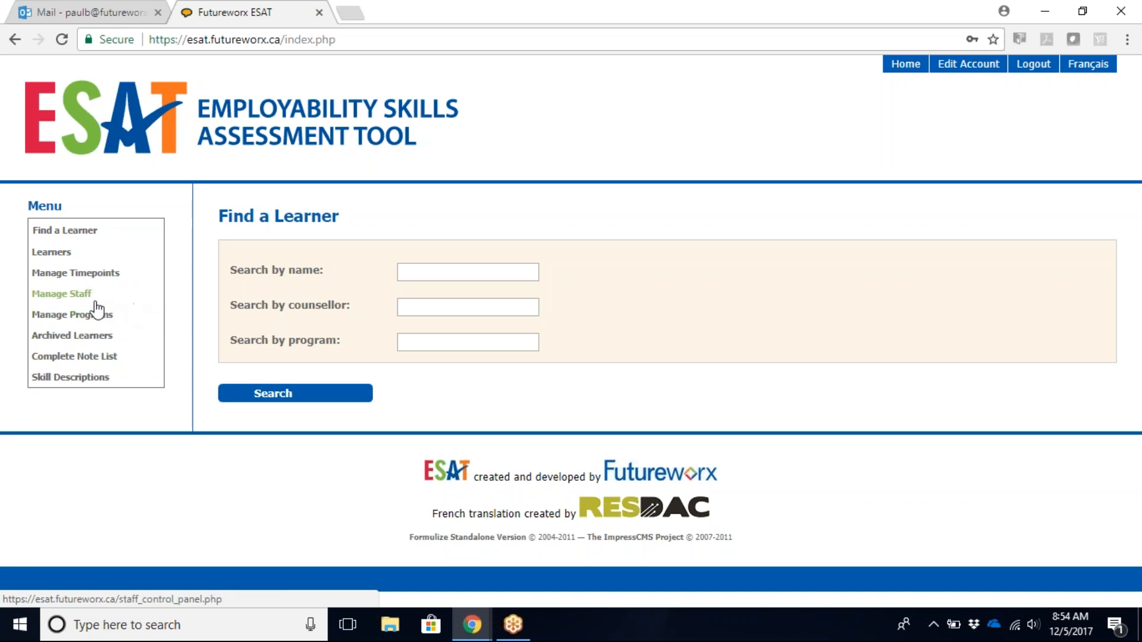
Open the staff management page and go through the username, password, full name and e-mail fields for creating an account
left_click(55, 296)
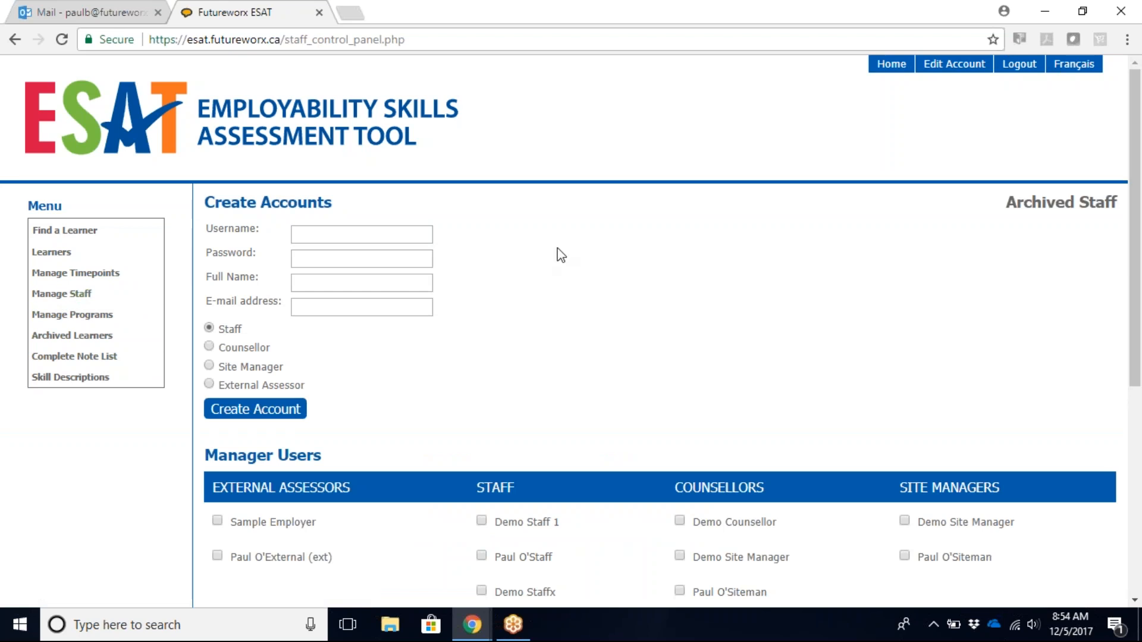
left_click_drag(1136, 231, 1139, 288)
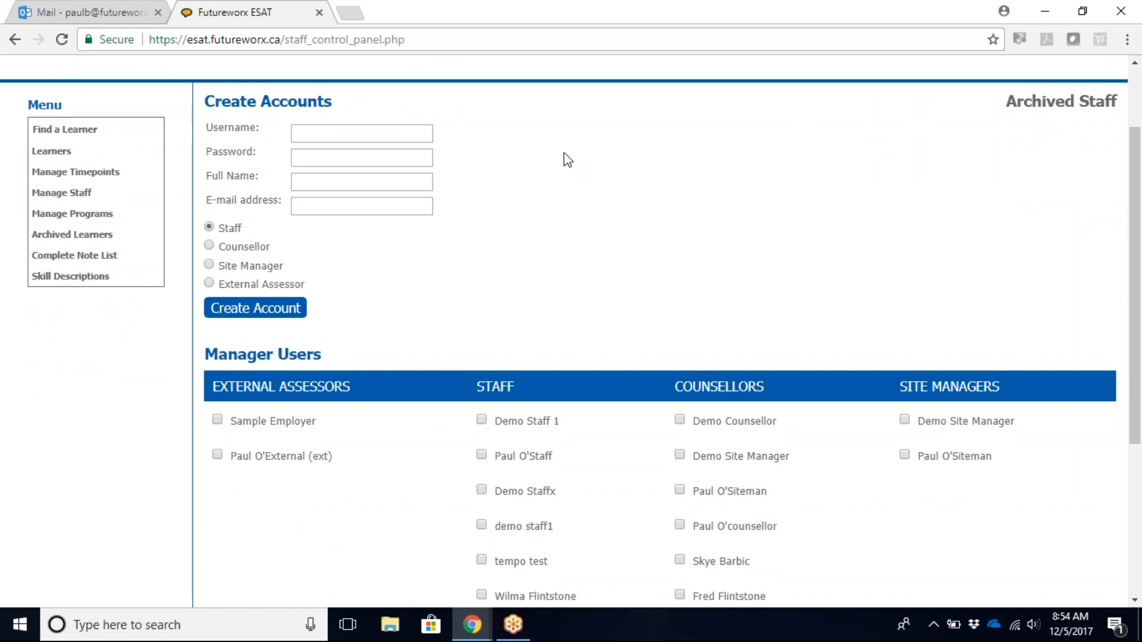
left_click(369, 131)
key("Tab")
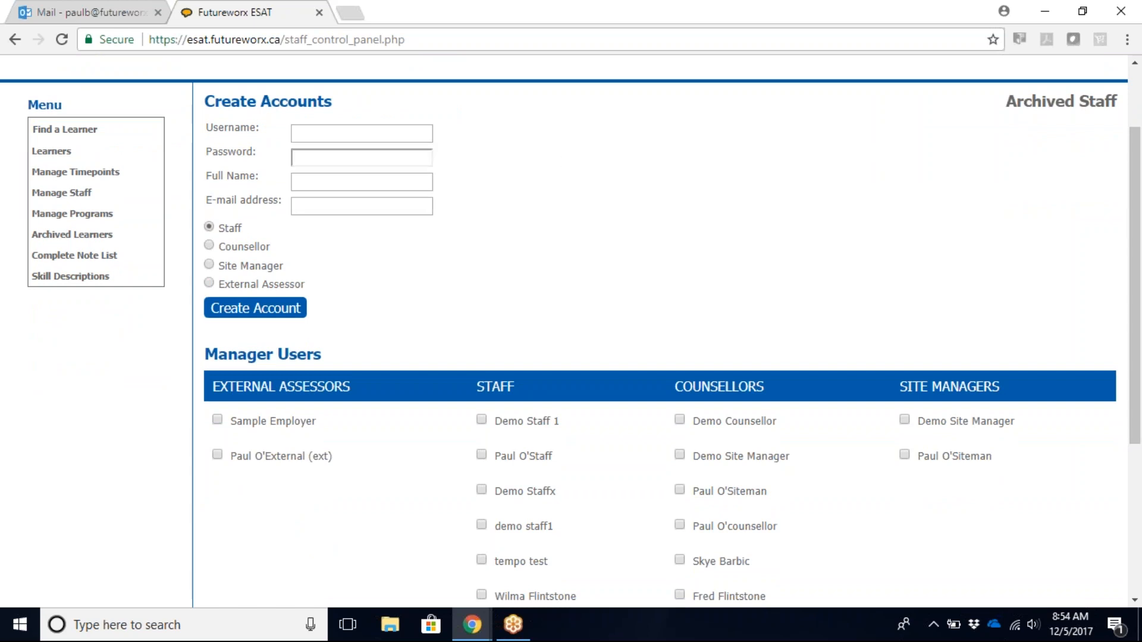
left_click(389, 182)
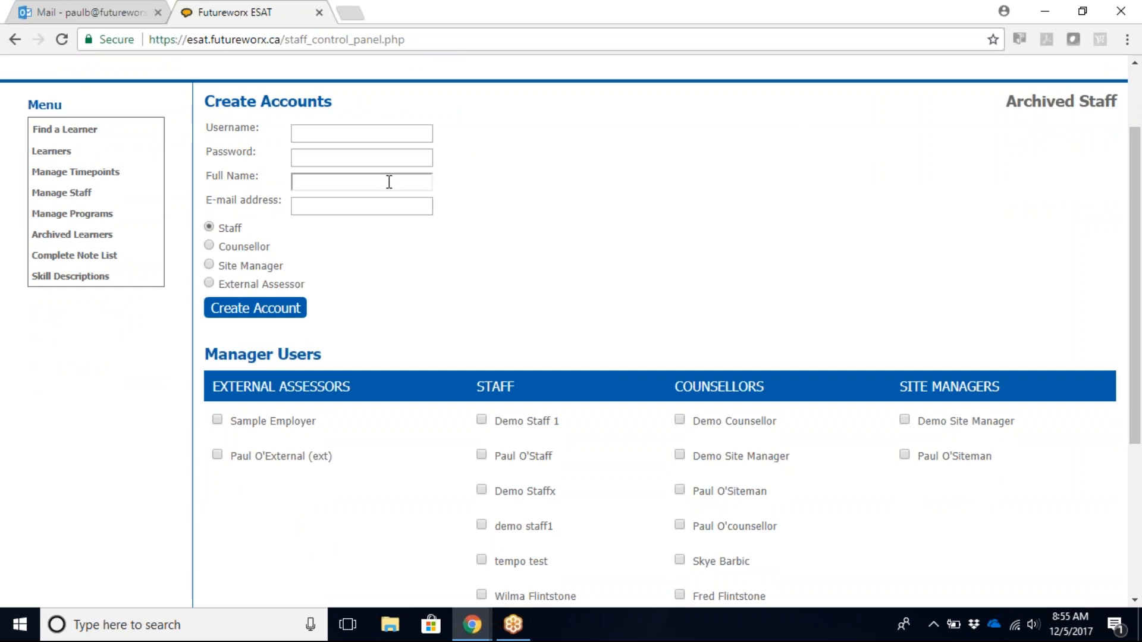
left_click(394, 208)
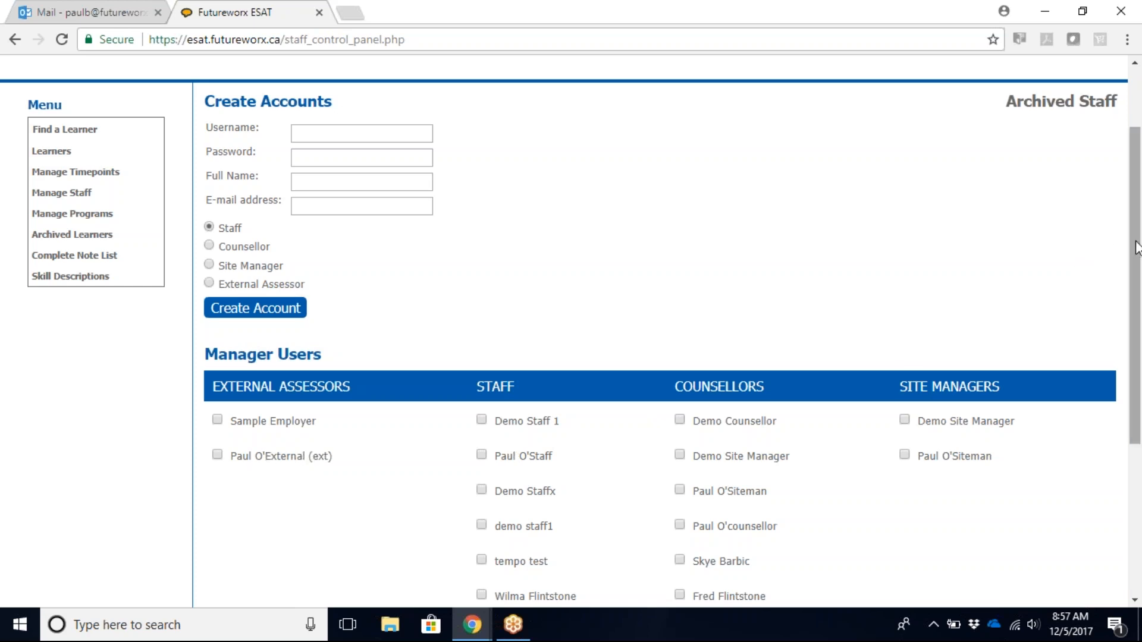
Mark the demo staff1 account in the existing users list and clear its selection again
left_click_drag(1137, 247, 1119, 306)
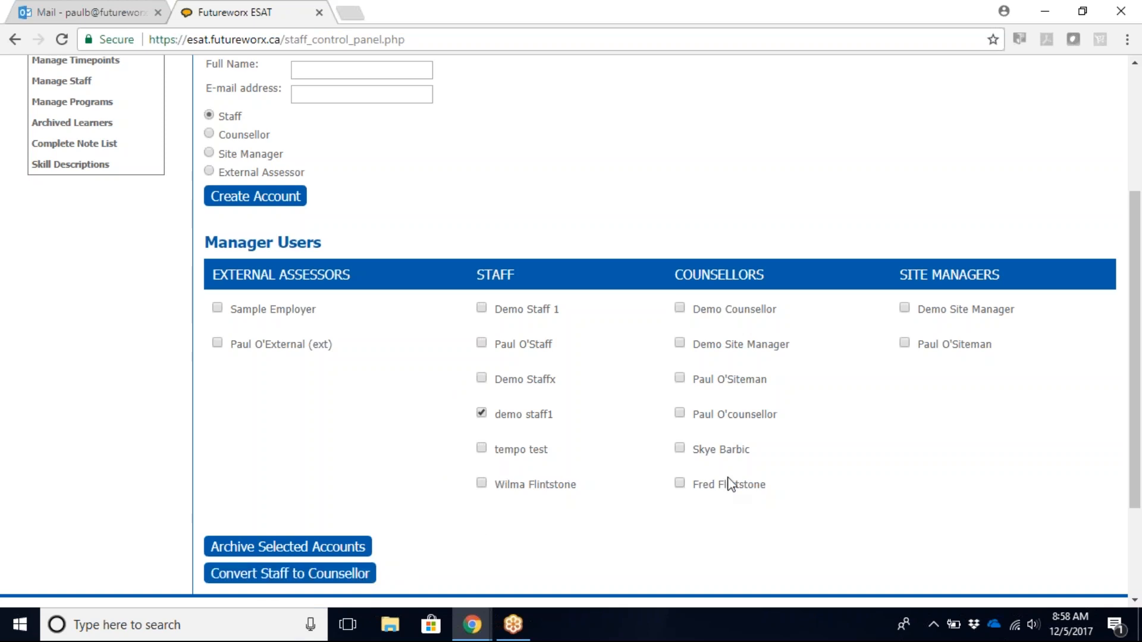
left_click(483, 414)
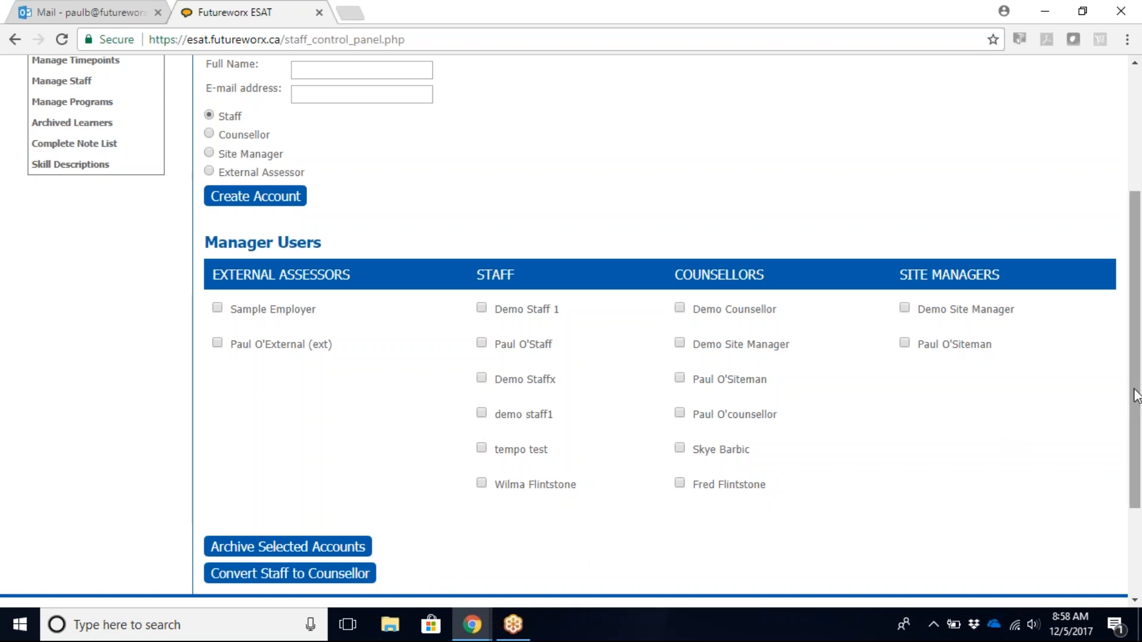
Open the archived staff list and examine its accounts and the option for restoring them
left_click_drag(1137, 395, 1125, 308)
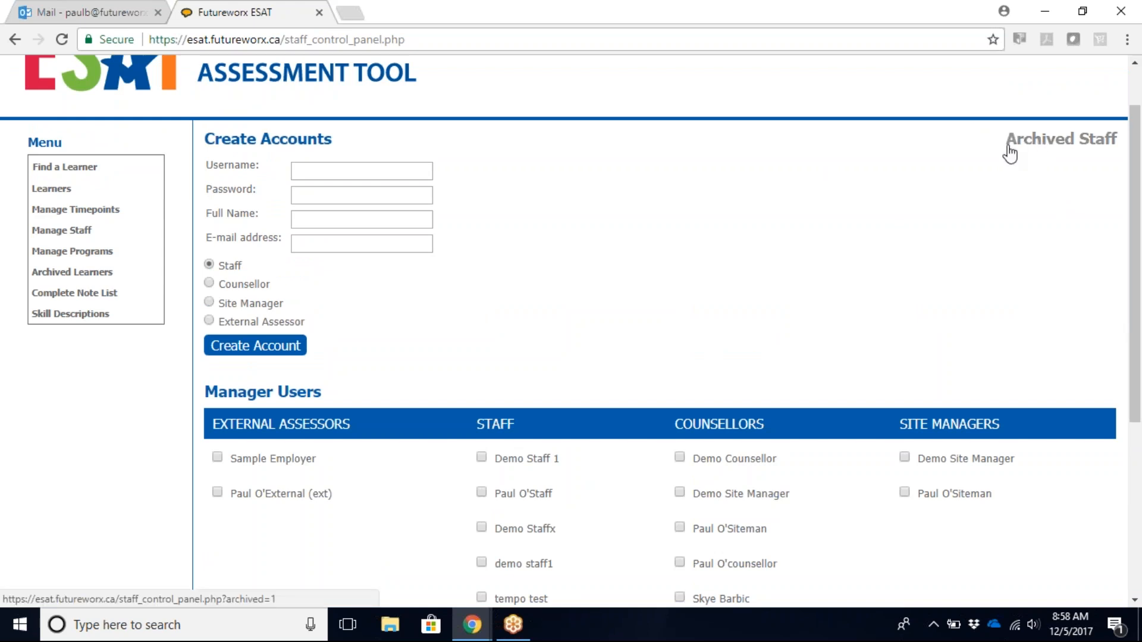
left_click(1060, 141)
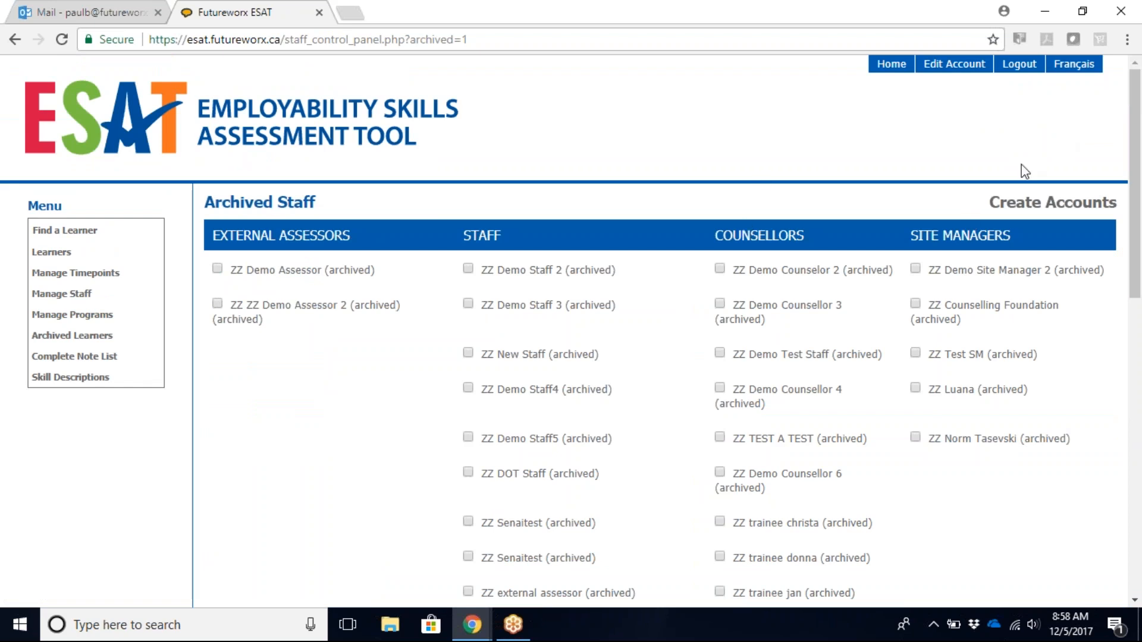
left_click_drag(1138, 146, 1104, 421)
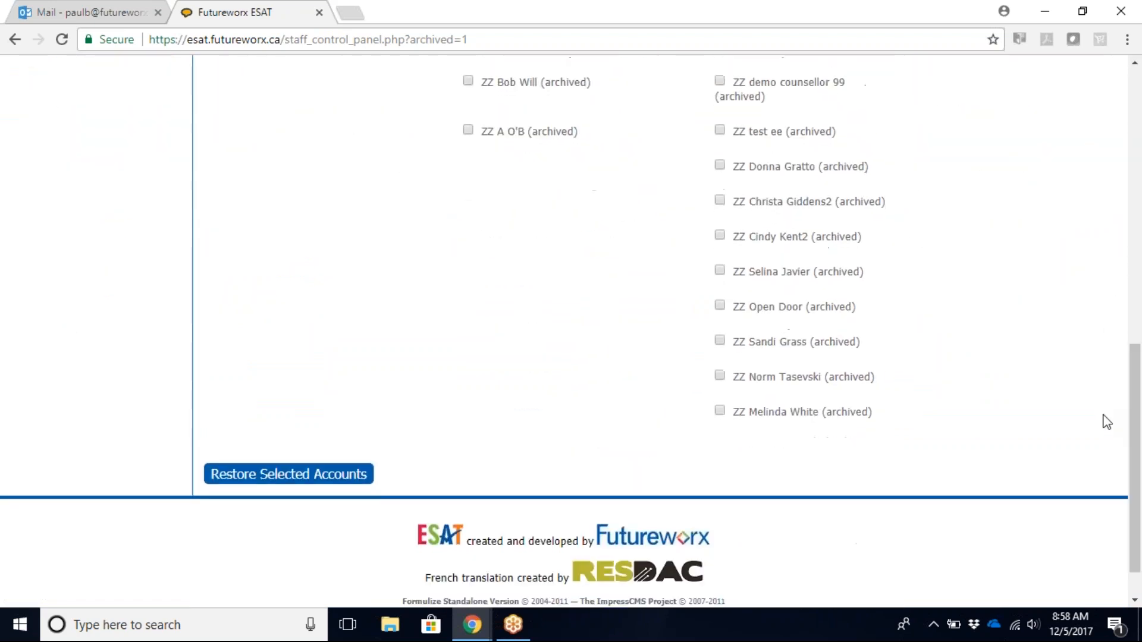
left_click(345, 480)
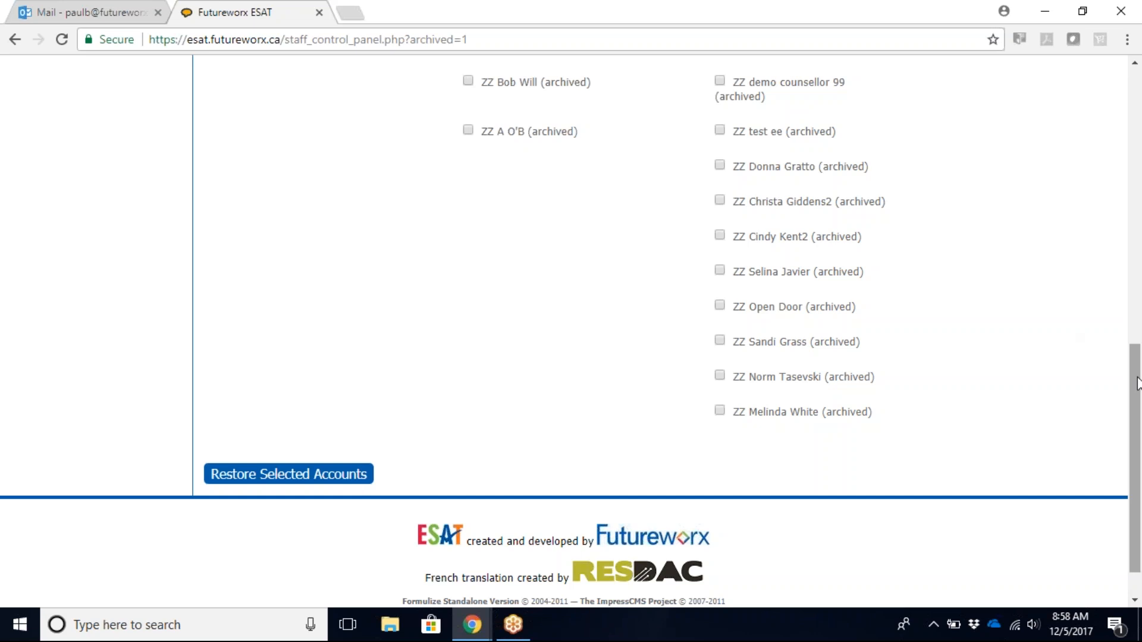
left_click_drag(1137, 386, 1137, 323)
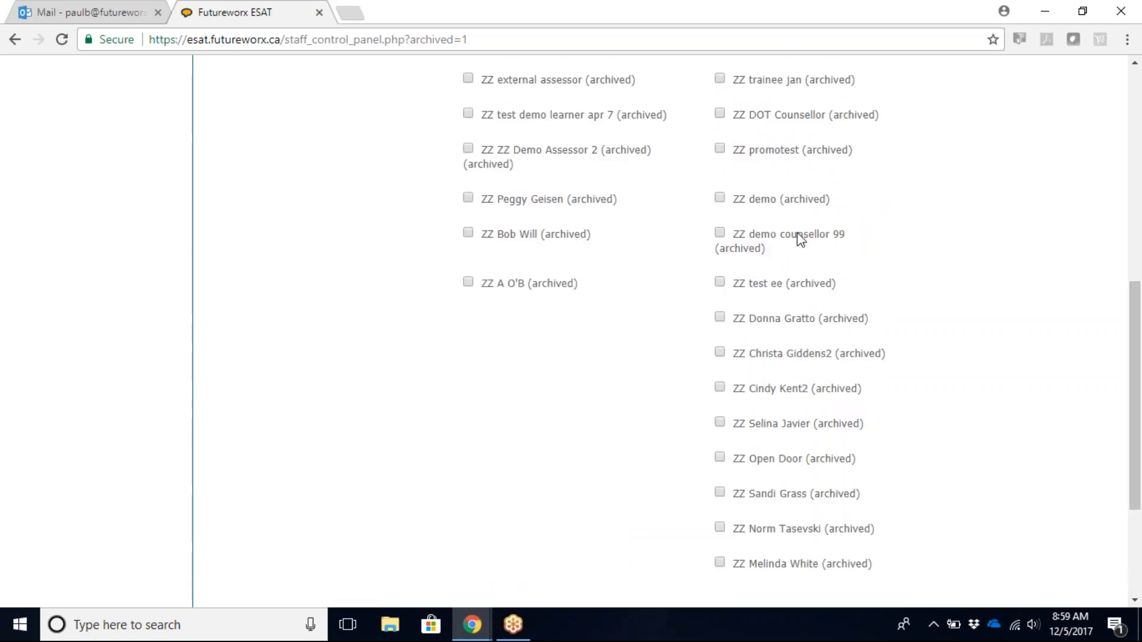
Select the last archived account under Staff, request its restoration, cancel the request and clear the selection
left_click(469, 282)
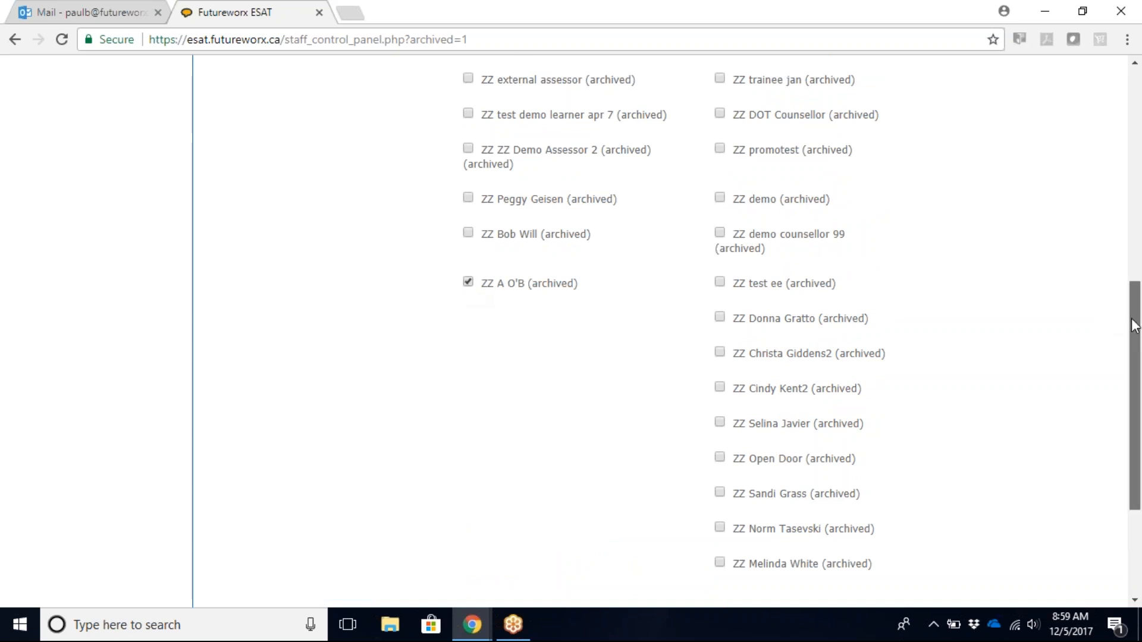
scroll(1135, 326, "down", 3)
left_click(333, 425)
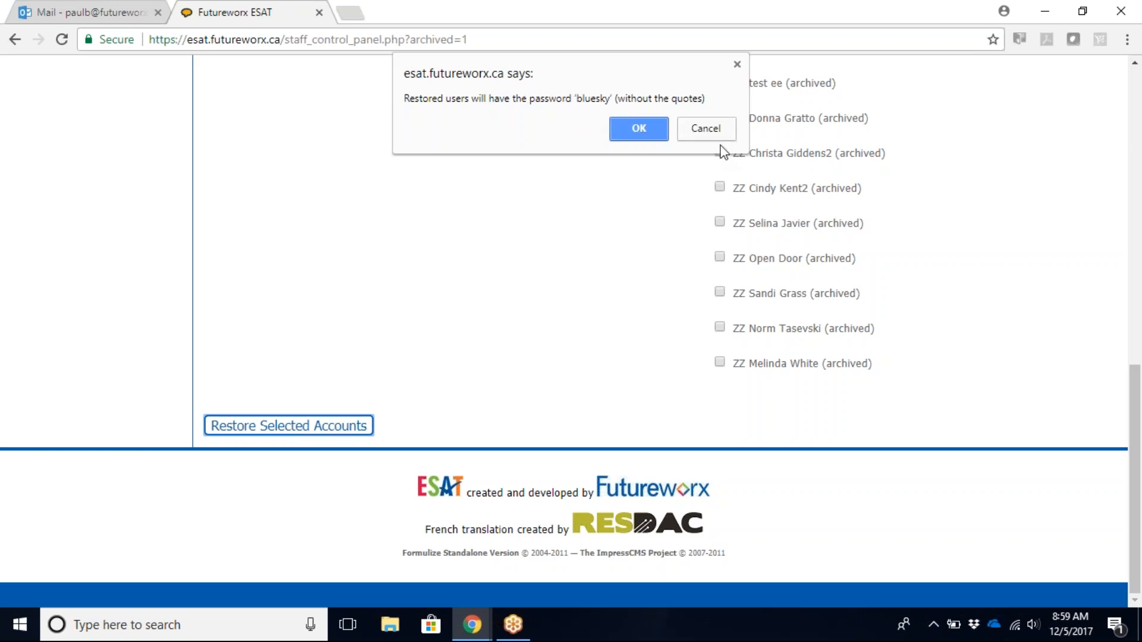
left_click(708, 129)
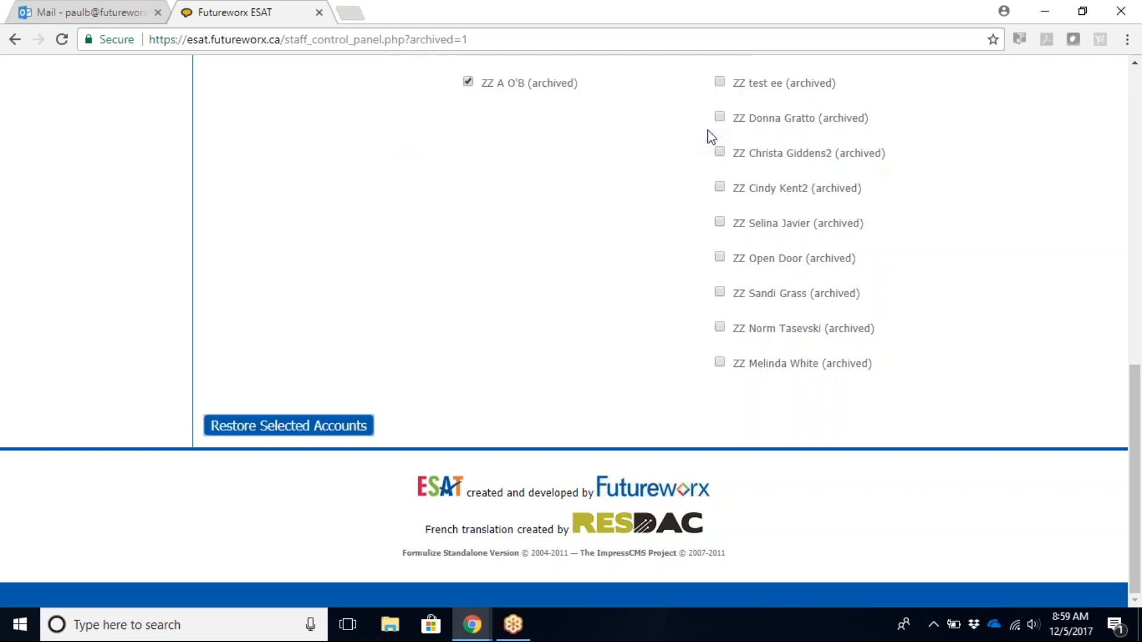
left_click(468, 82)
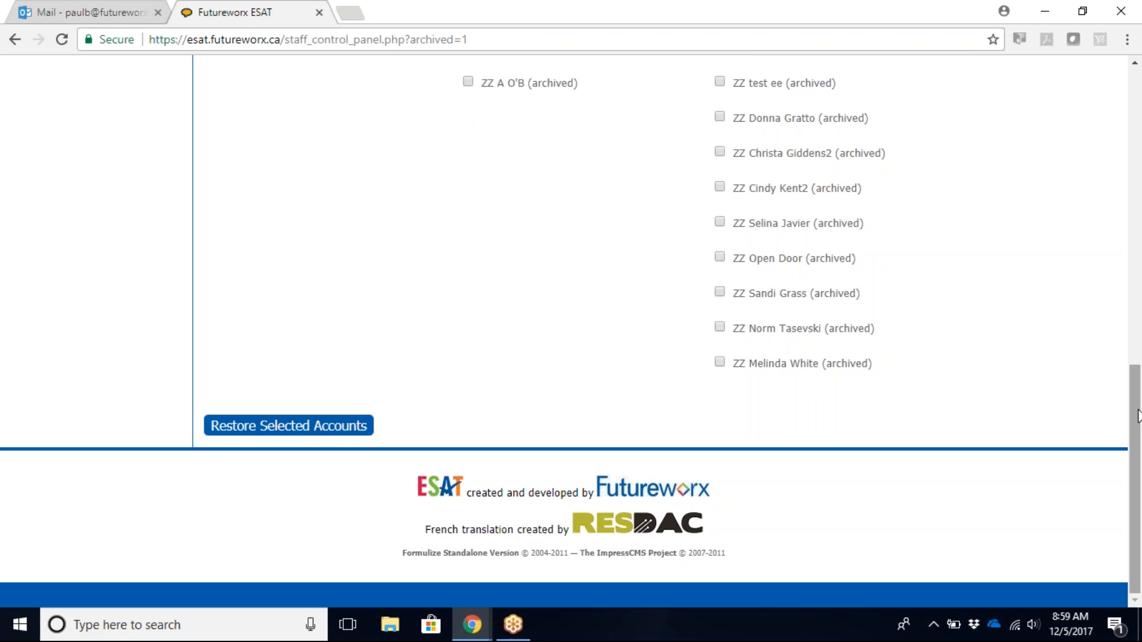
Open the program management page and examine the existing programs and their available skills
left_click_drag(1137, 415, 1140, 101)
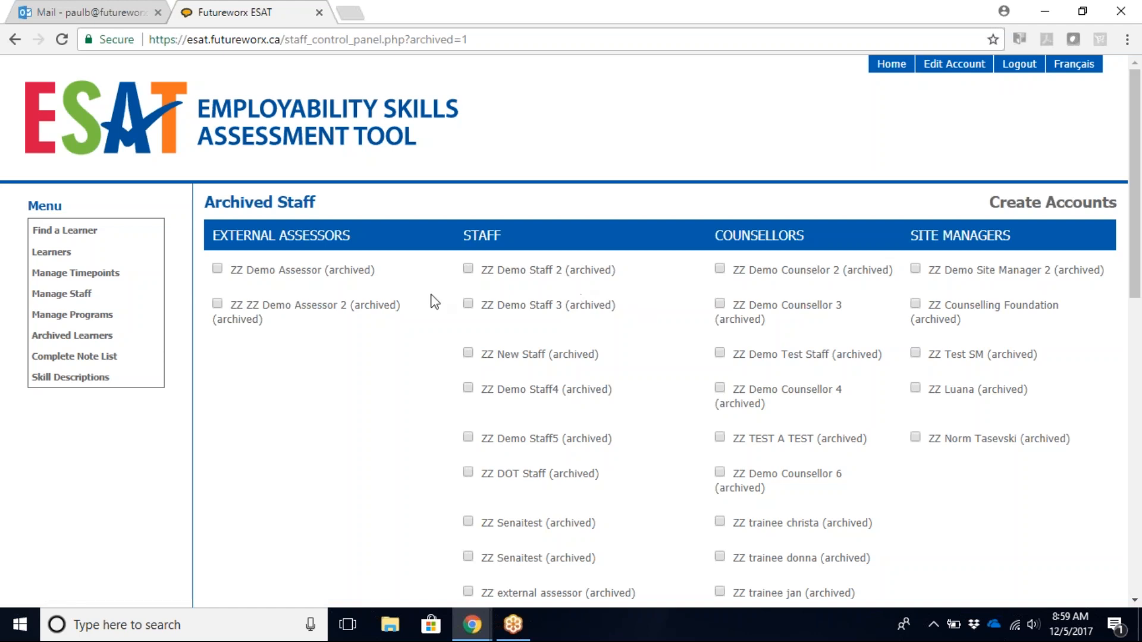
left_click(61, 322)
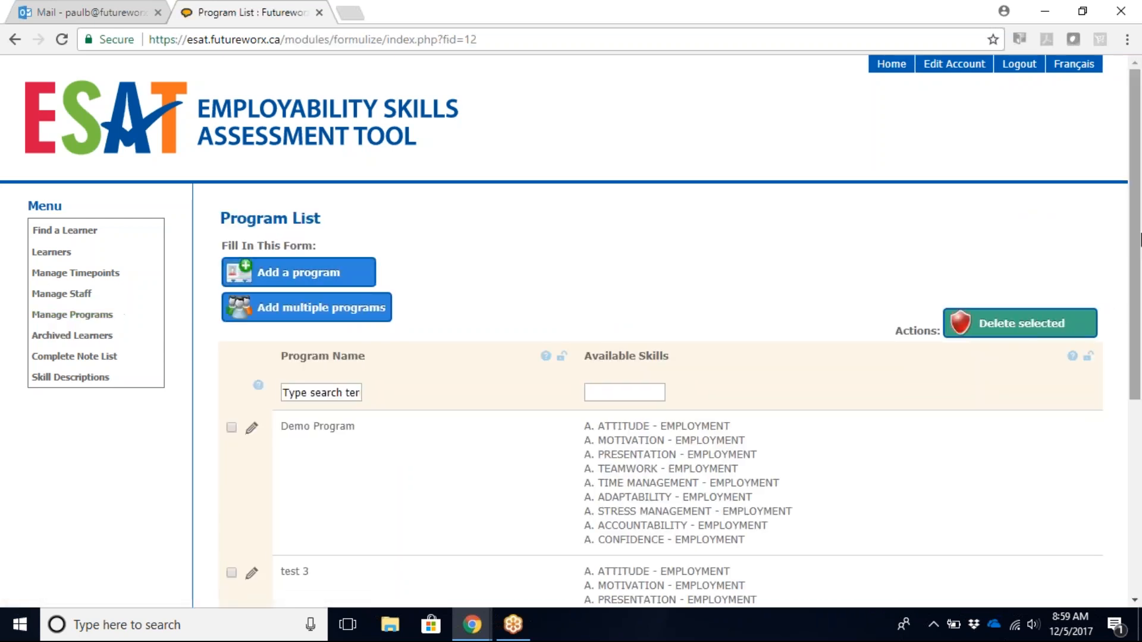
left_click_drag(1135, 211, 1124, 332)
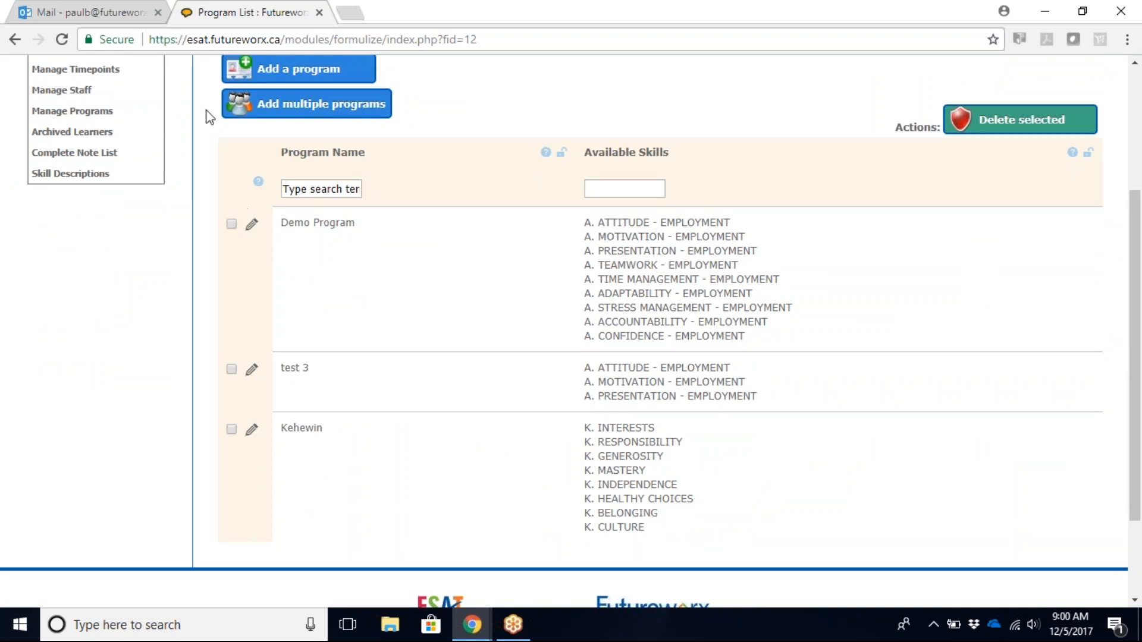
Open the form for adding a program, examine its name and available skills fields, and return to the program list
left_click(272, 72)
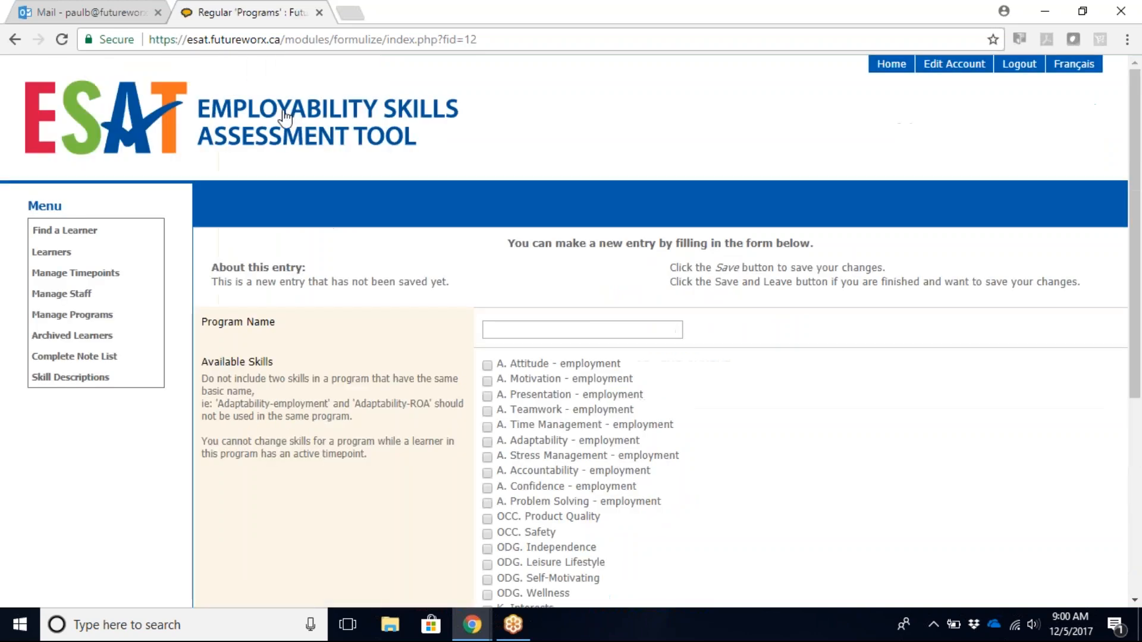
left_click(516, 333)
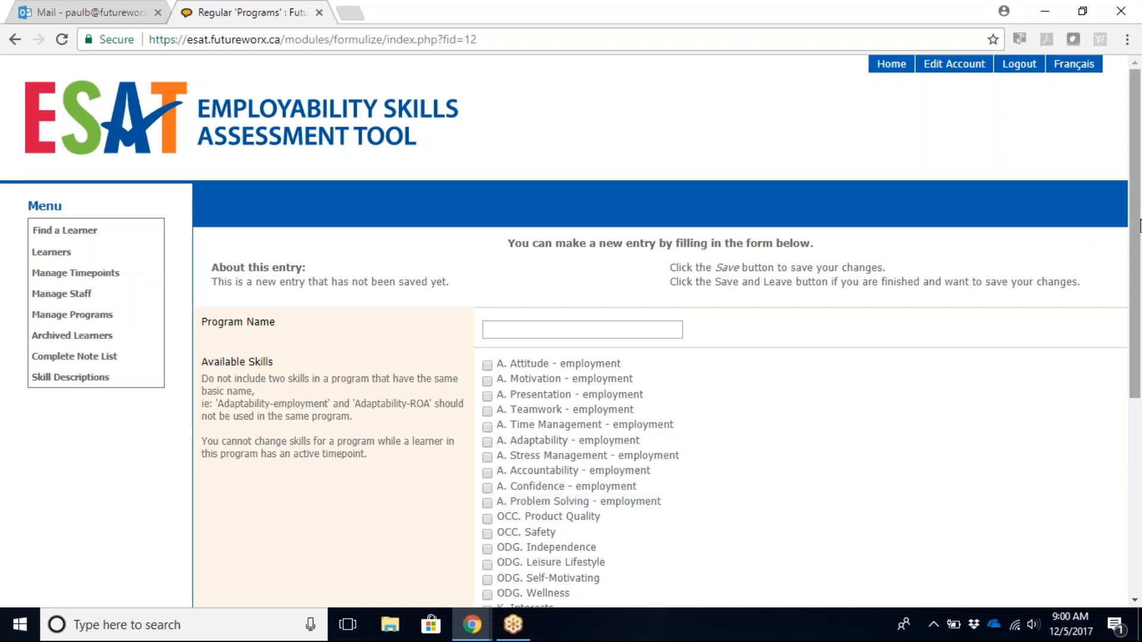
mouse_move(1137, 232)
left_mouse_down()
mouse_move(1139, 387)
mouse_move(1139, 233)
left_mouse_up()
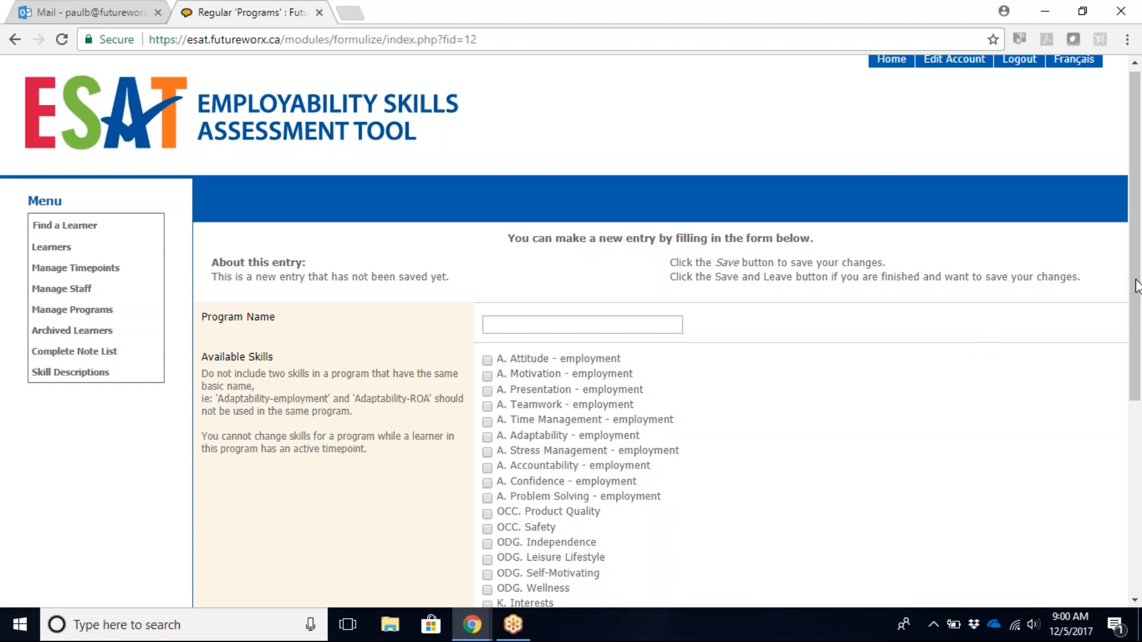
left_click_drag(1138, 301, 1137, 267)
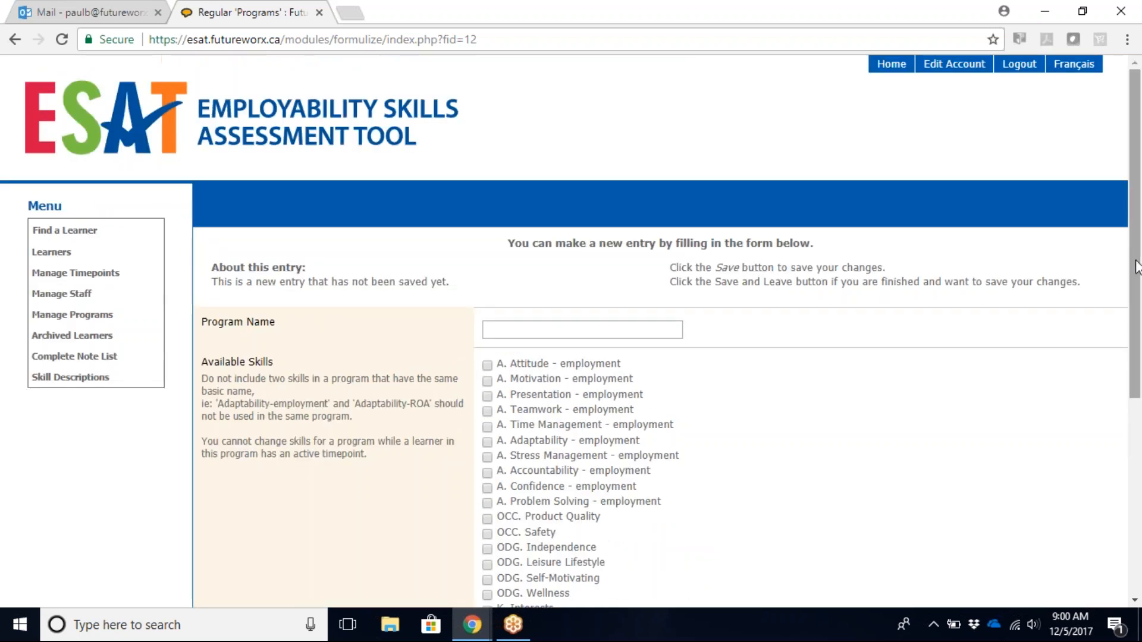
left_click(14, 39)
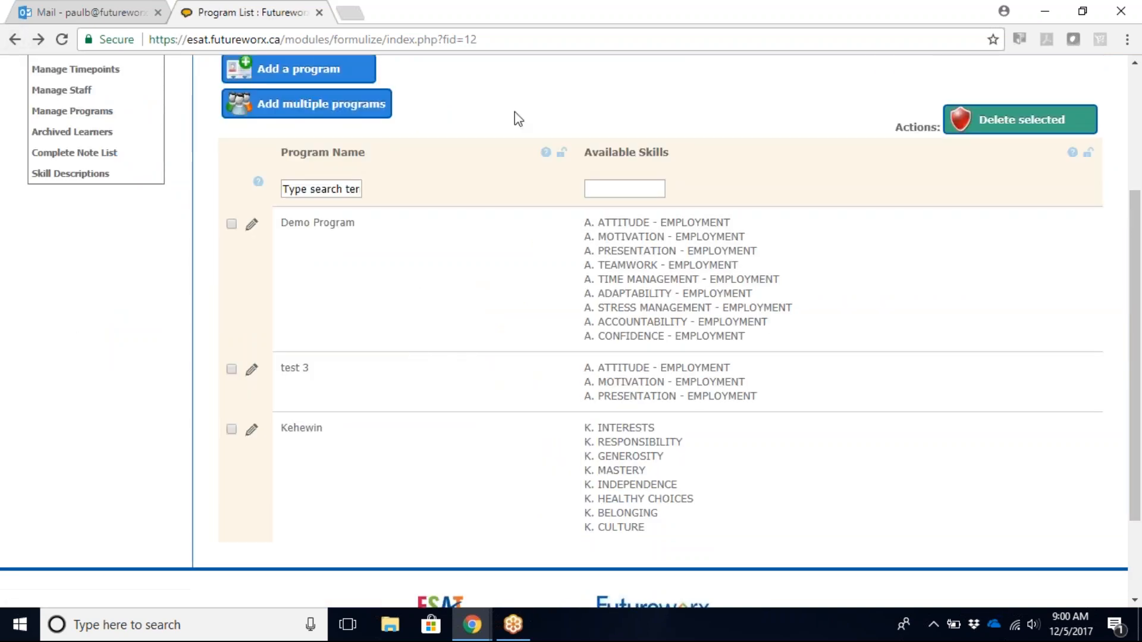
Open Demo Program for editing and try to deselect its Confidence - employment skill
left_click(251, 226)
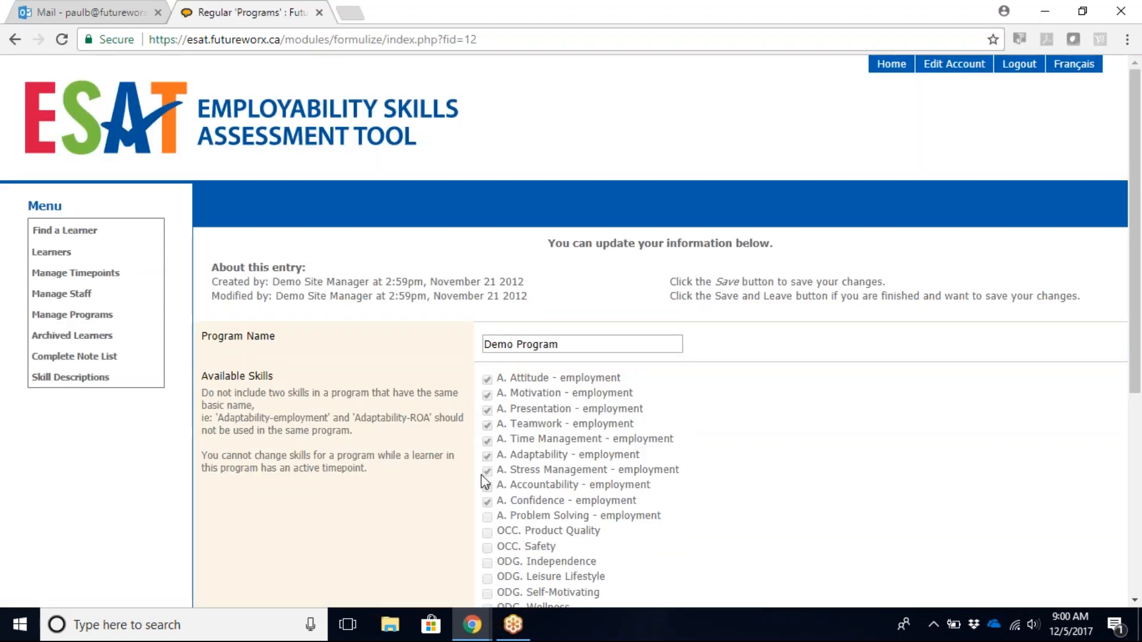
left_click(485, 500)
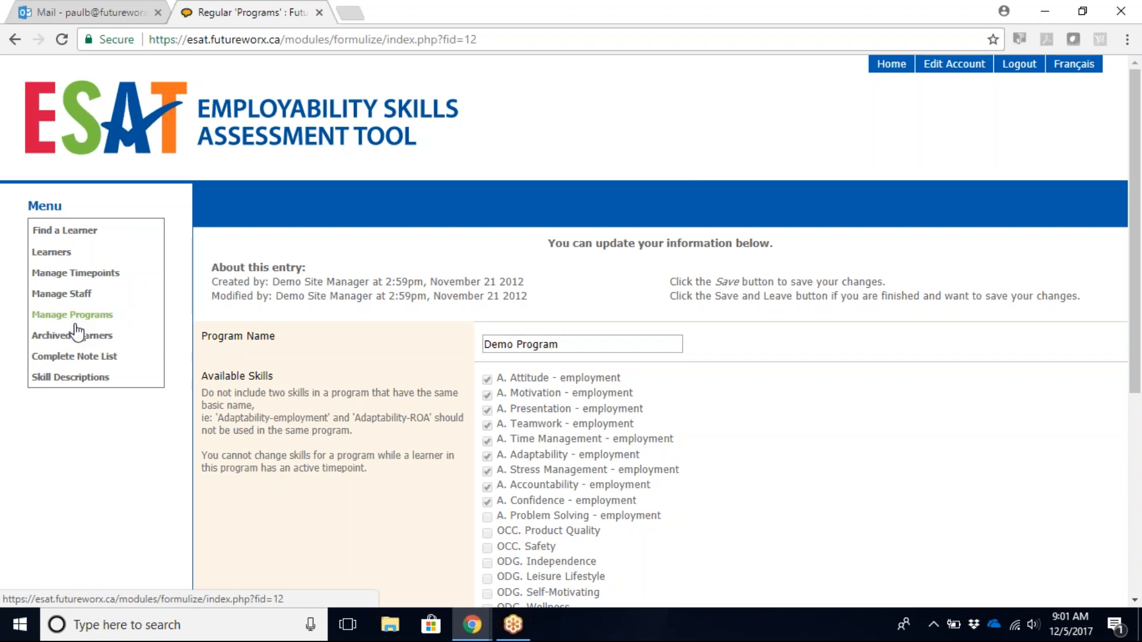
Open the complete note list and enter "first aid" as the content and "other" as the action search criteria
left_click(44, 361)
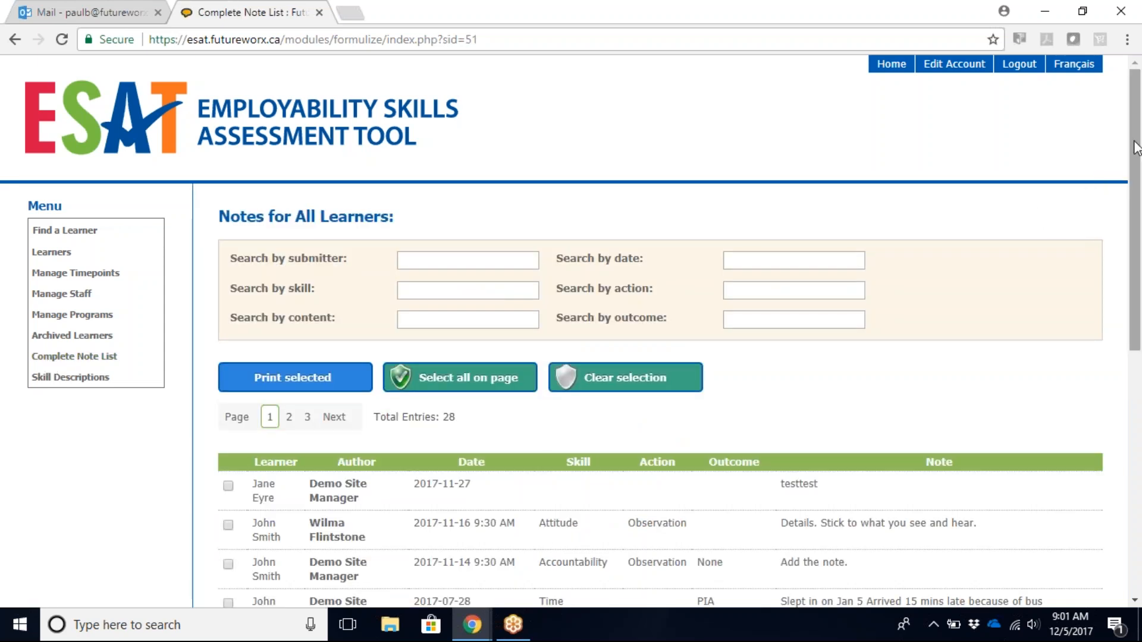
mouse_move(1136, 147)
left_mouse_down()
mouse_move(1107, 327)
mouse_move(1141, 156)
left_mouse_up()
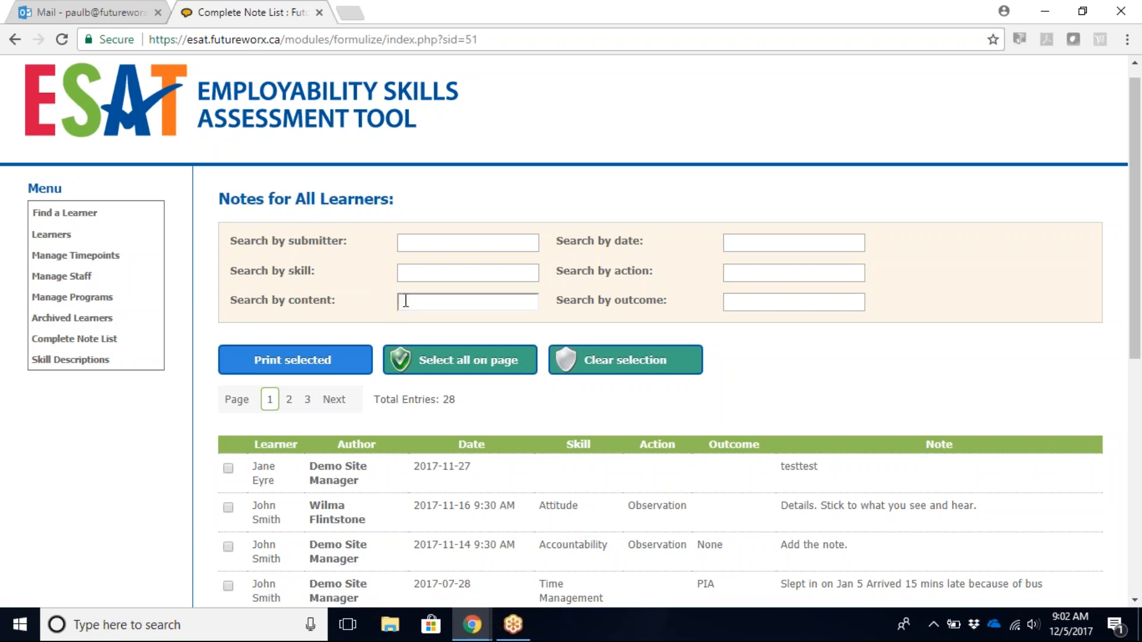
left_click(426, 299)
left_click(426, 298)
type("first aid")
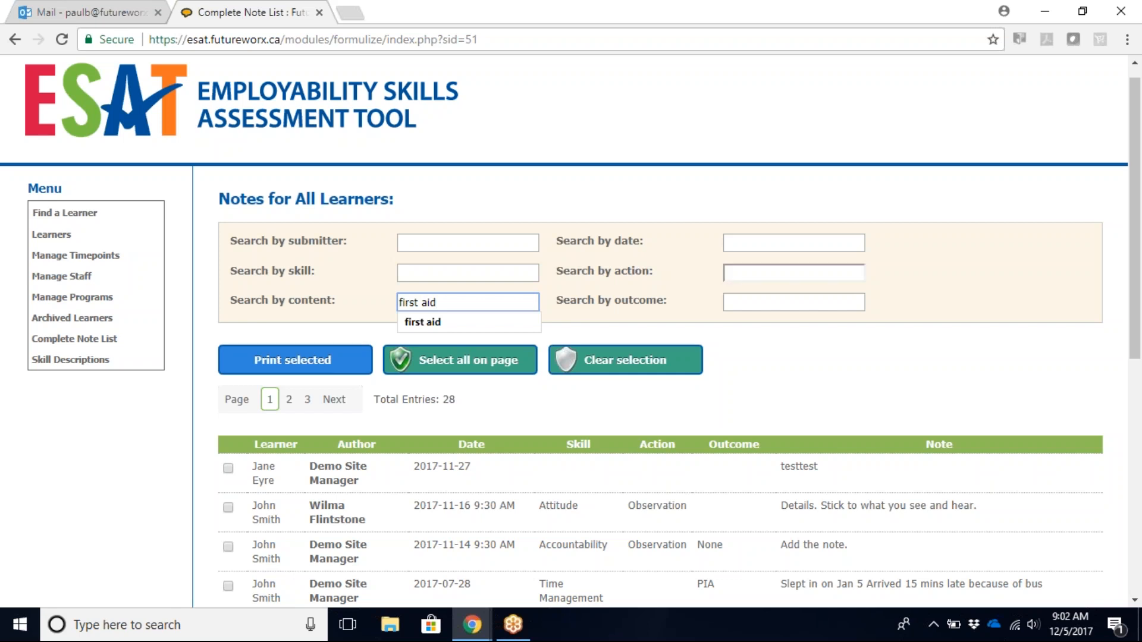
left_click(751, 274)
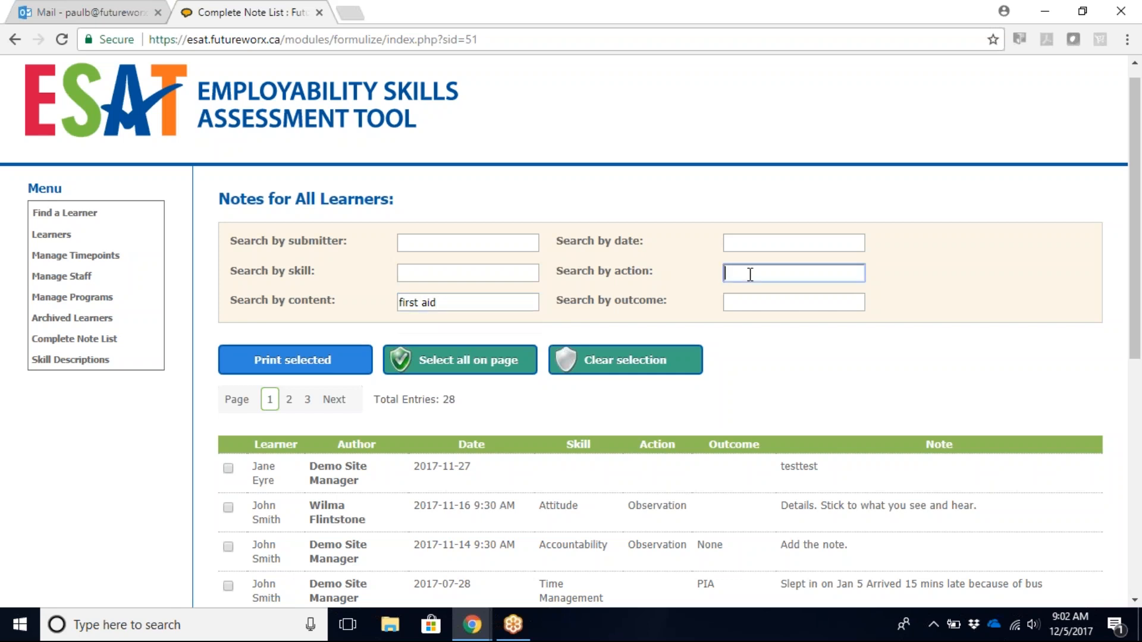
type("other")
Clear the content and action search criteria of the note list
left_click(457, 306)
key("BackSpace")
key("BackSpace")
key("BackSpace")
key("BackSpace")
key("BackSpace")
key("BackSpace")
key("BackSpace")
key("BackSpace")
key("BackSpace")
left_click(761, 275)
key("BackSpace")
key("BackSpace")
key("BackSpace")
key("BackSpace")
key("BackSpace")
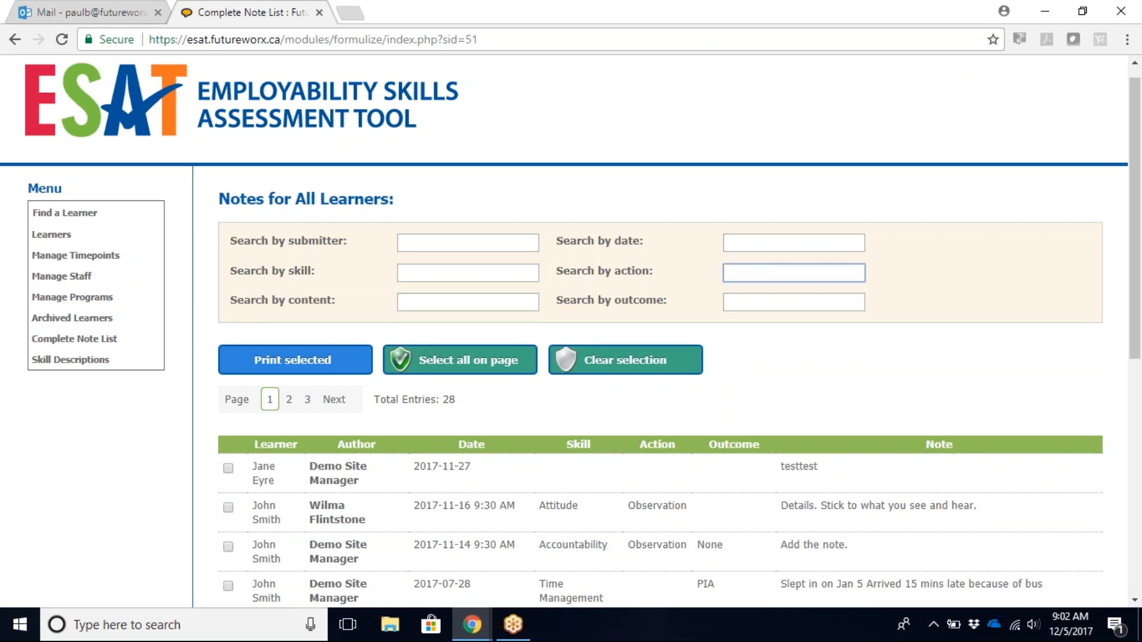
Open the control panel for monitoring staff score trends from the learner list
left_click(59, 237)
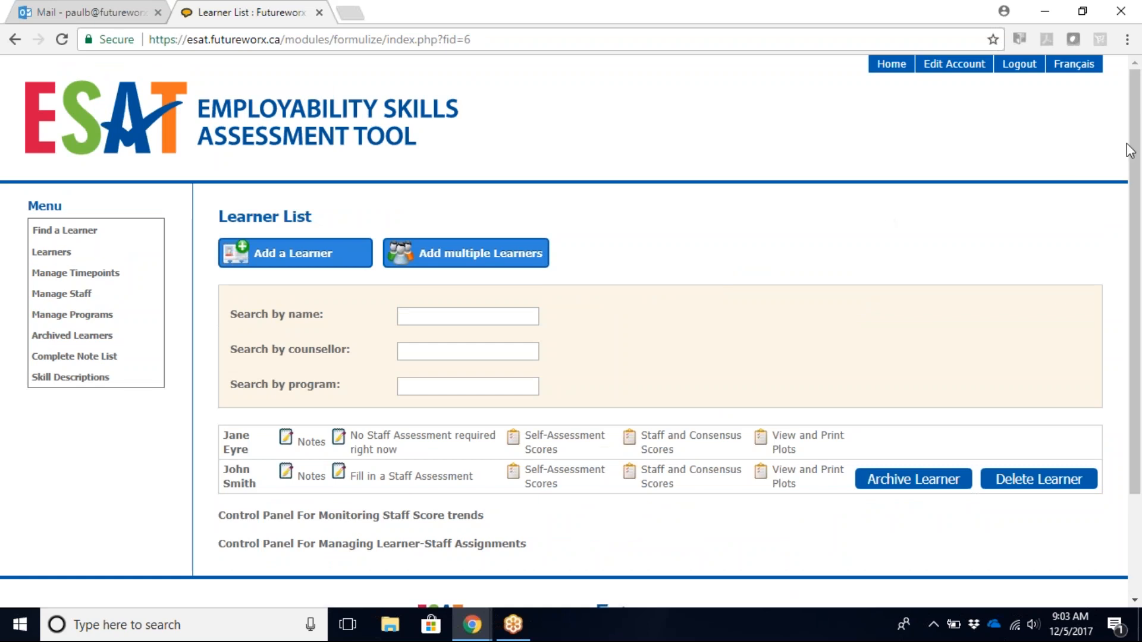
left_click_drag(1138, 148, 1137, 235)
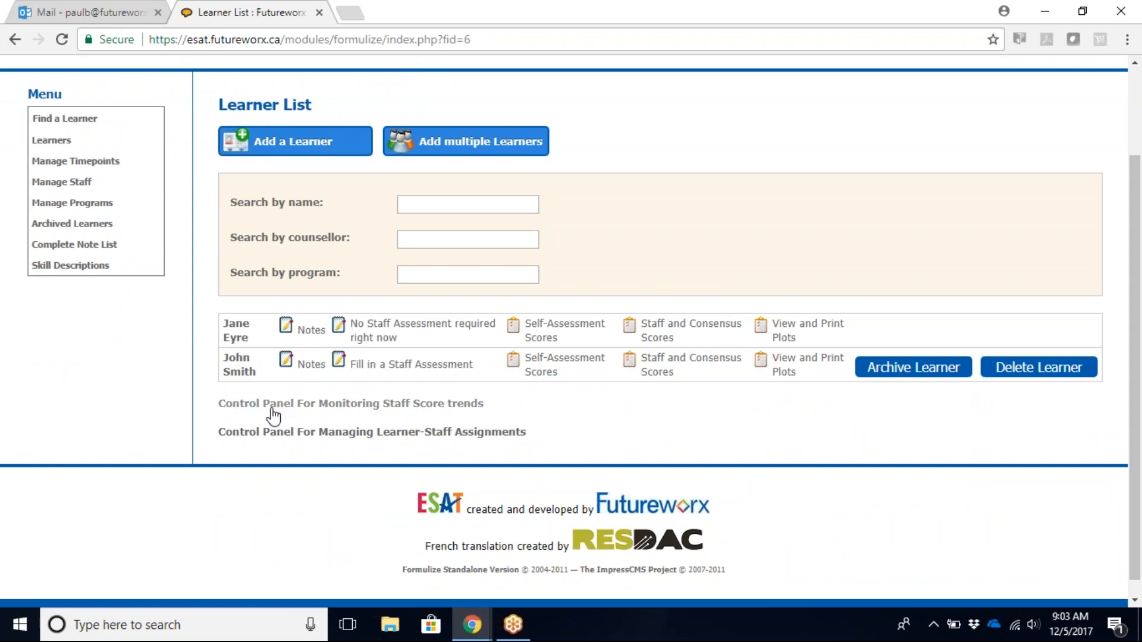
left_click(314, 405)
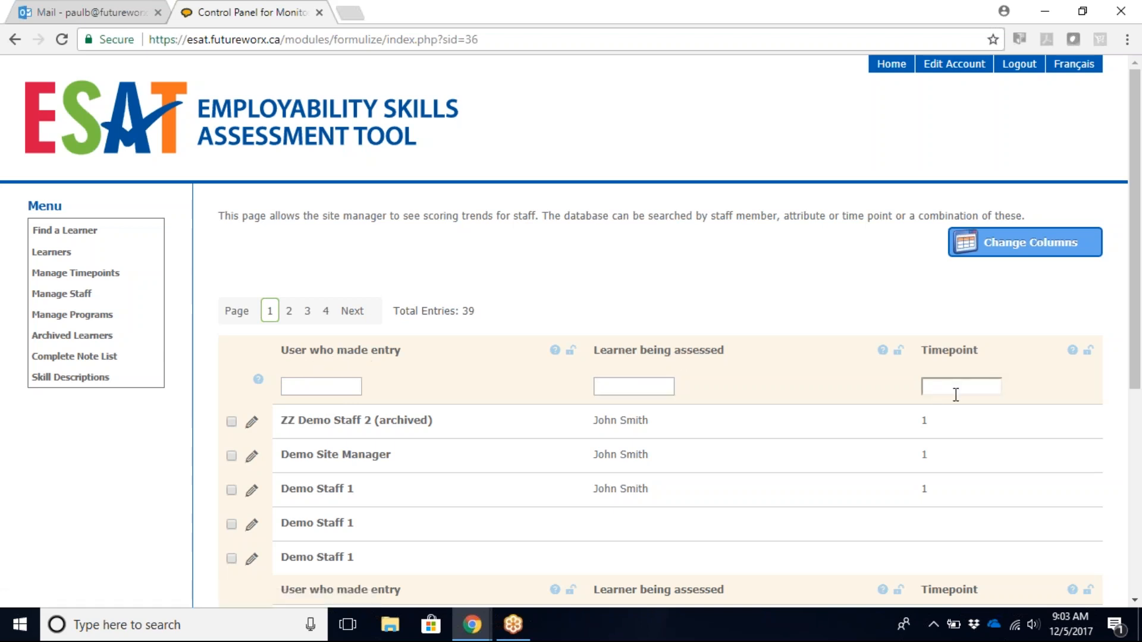
Add the Adaptability column to the staff score trends table
left_click(1016, 249)
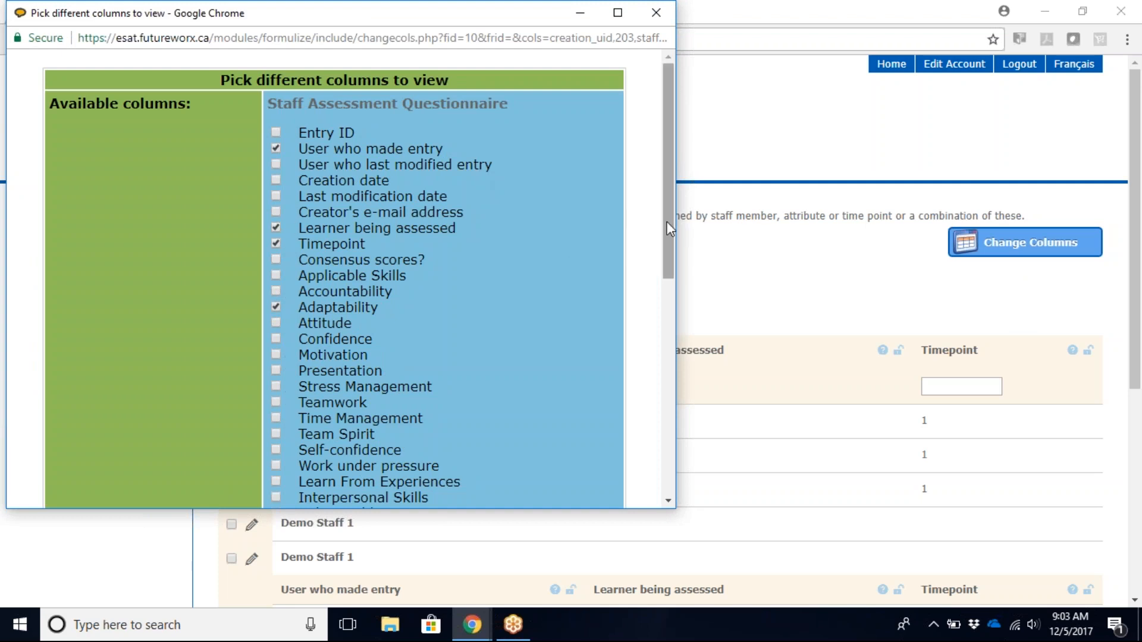
left_click_drag(673, 229, 645, 467)
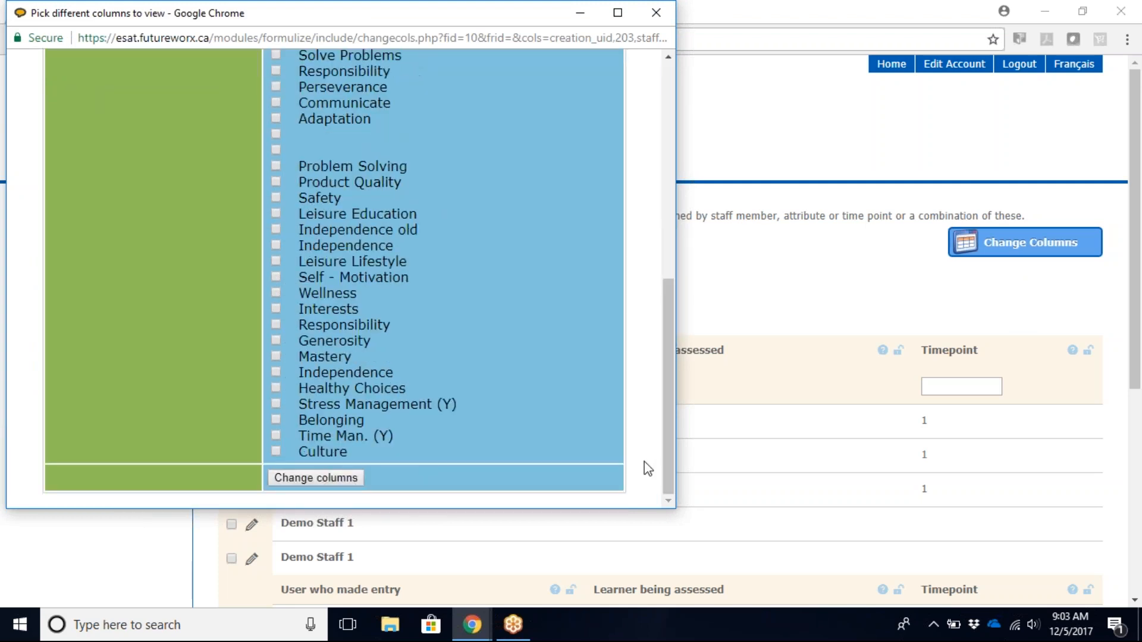
left_click(310, 479)
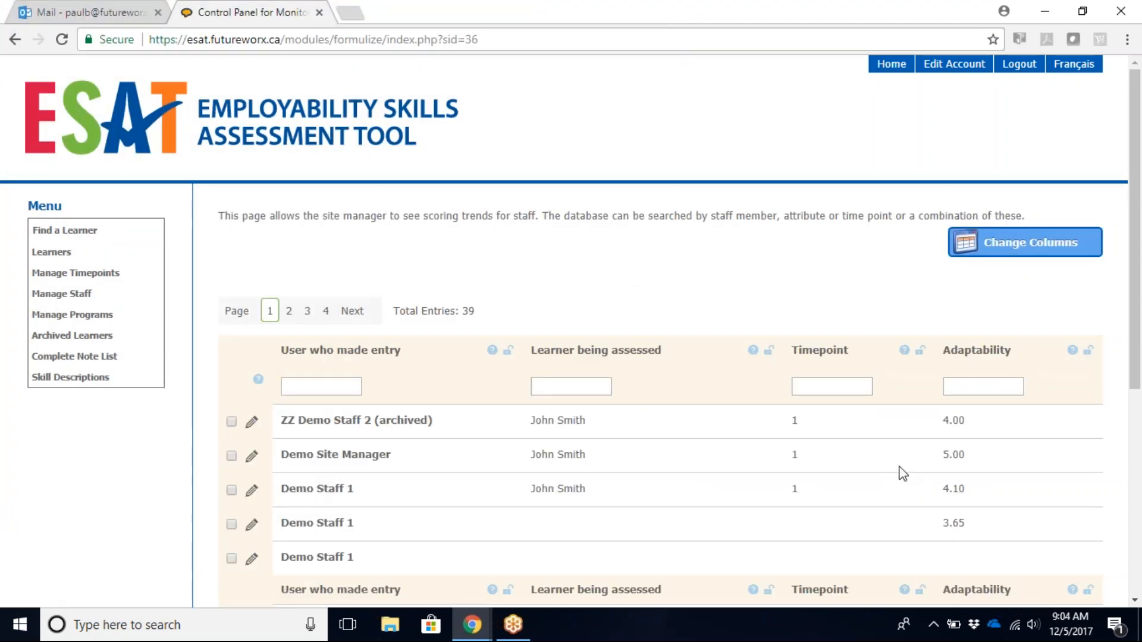
Filter the staff score entries to those made by the user "demo staff 1"
left_click_drag(1136, 316, 1111, 424)
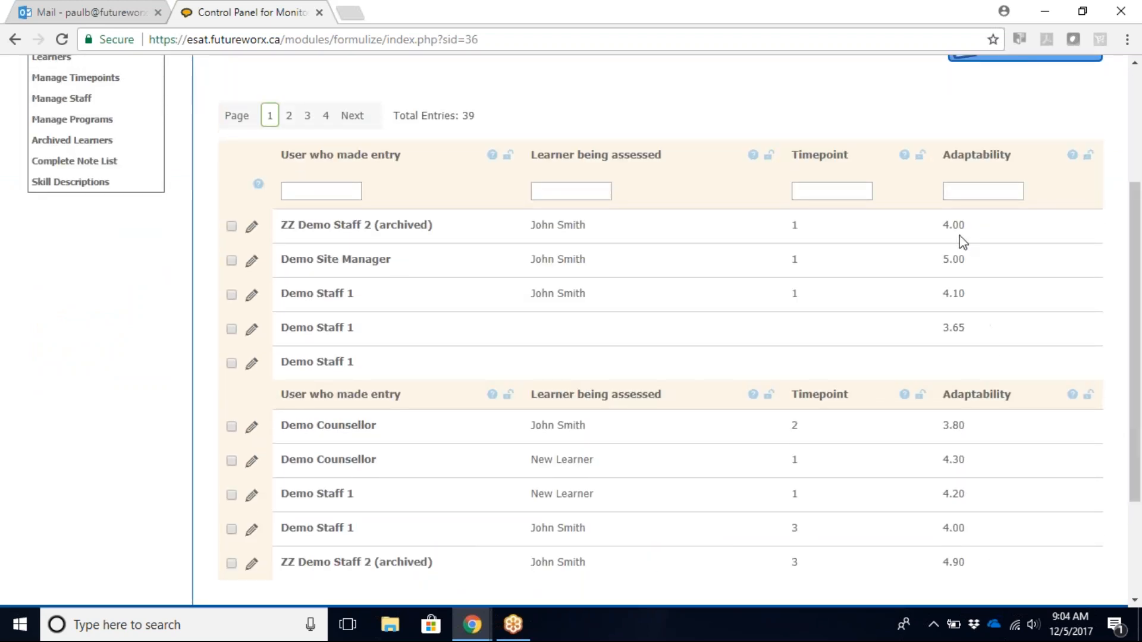
left_click(315, 196)
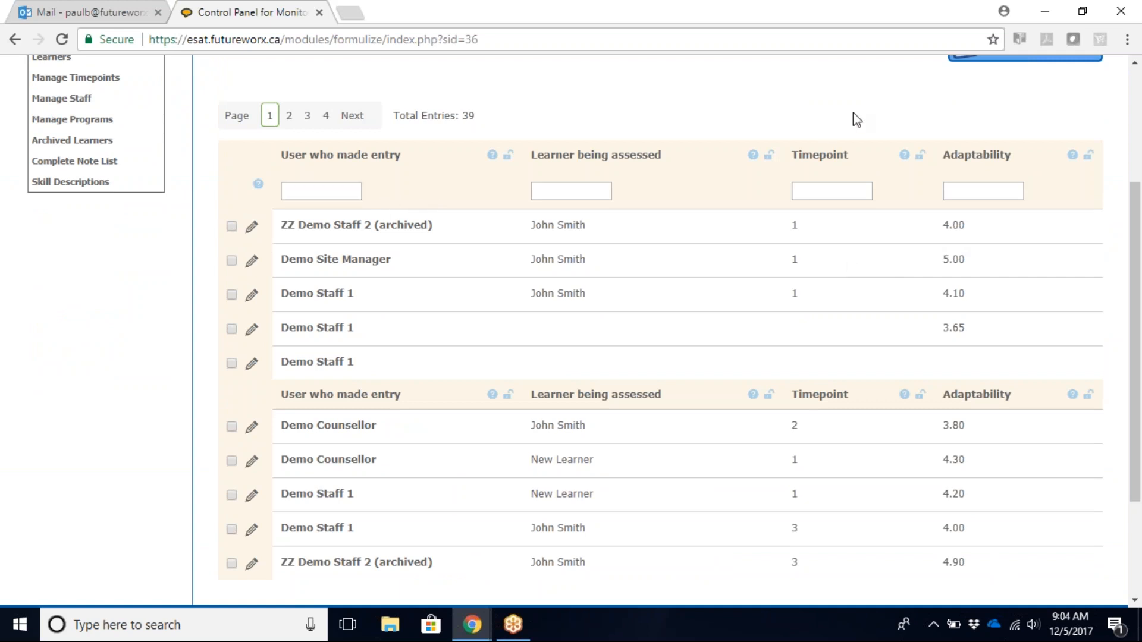
left_click_drag(1140, 214, 1141, 171)
left_click(332, 265)
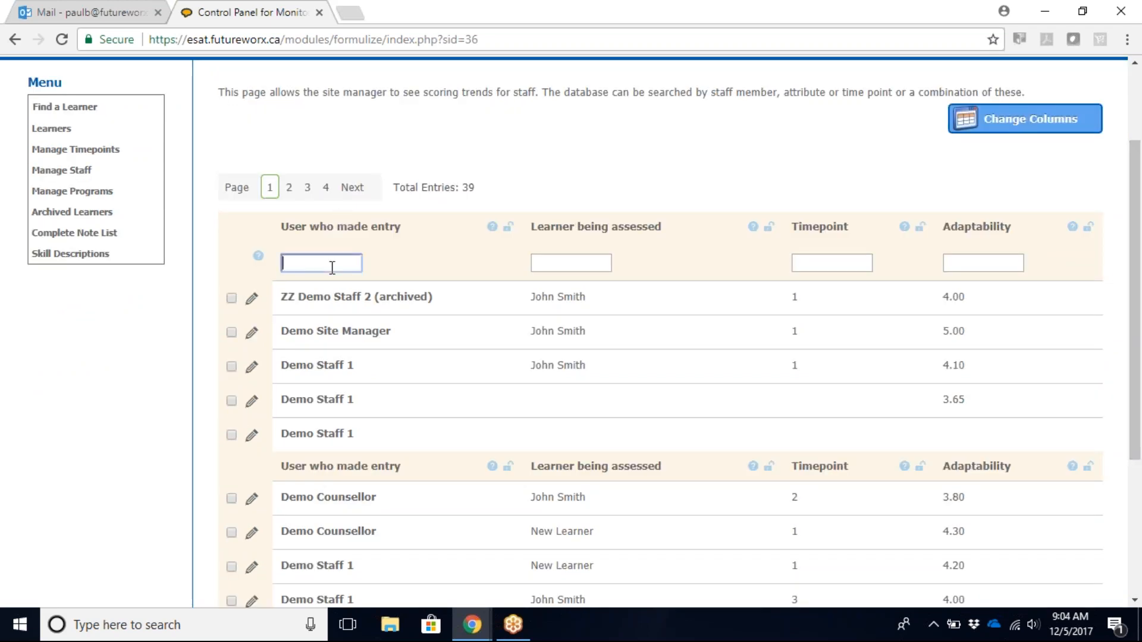
type("demo staff 1")
key("Return")
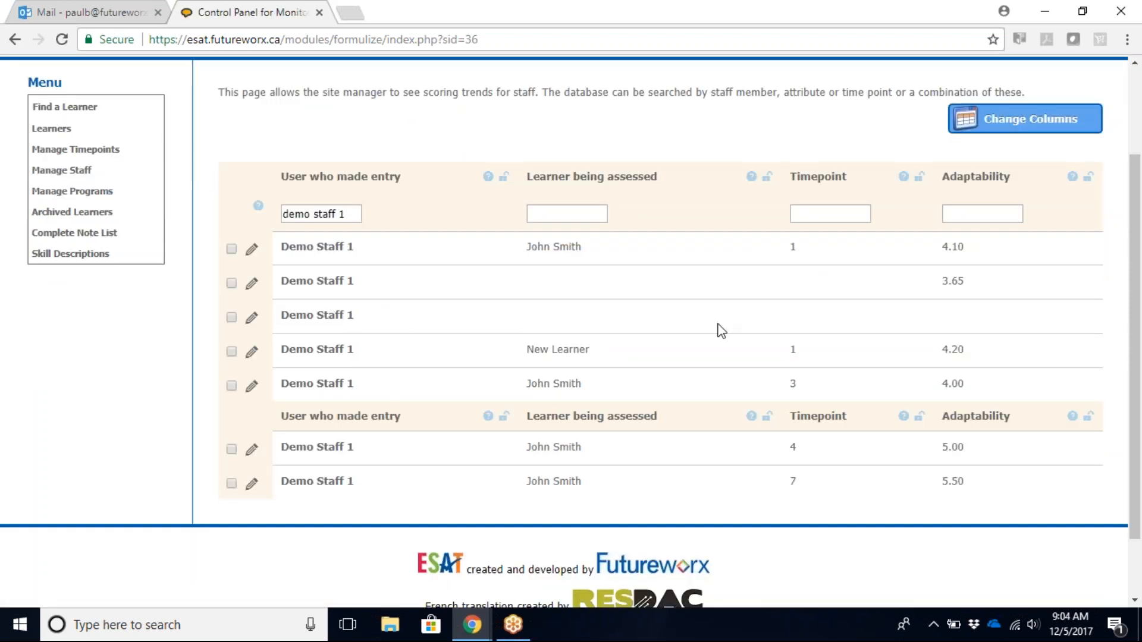
Add the Attitude, Confidence, Motivation and Presentation columns to the staff score trends table
left_click(982, 125)
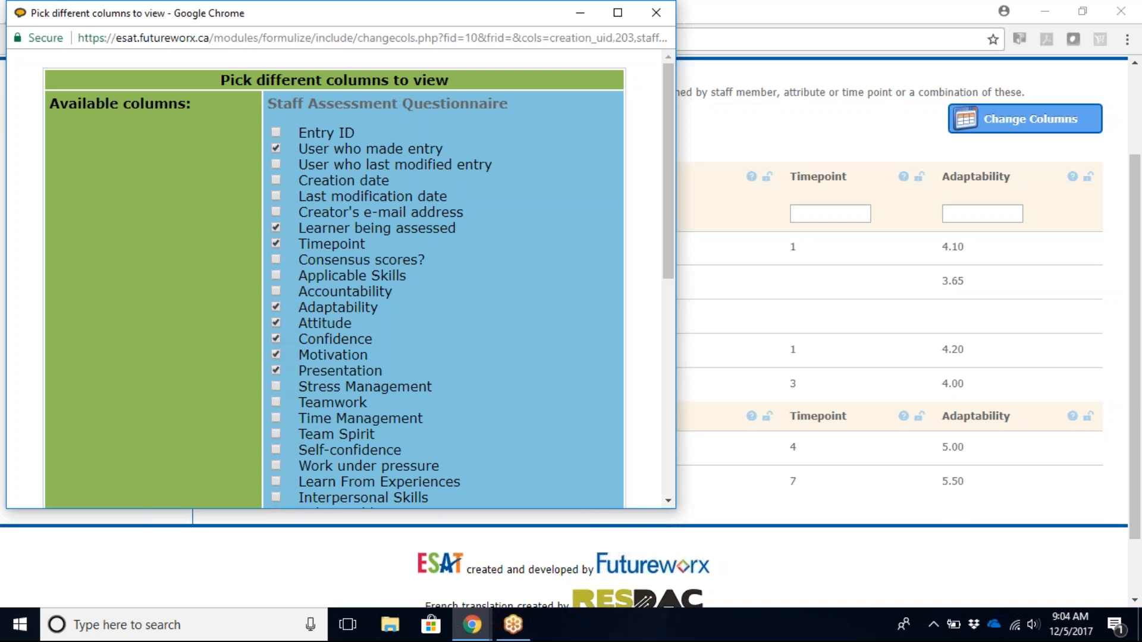
left_click_drag(663, 213, 638, 446)
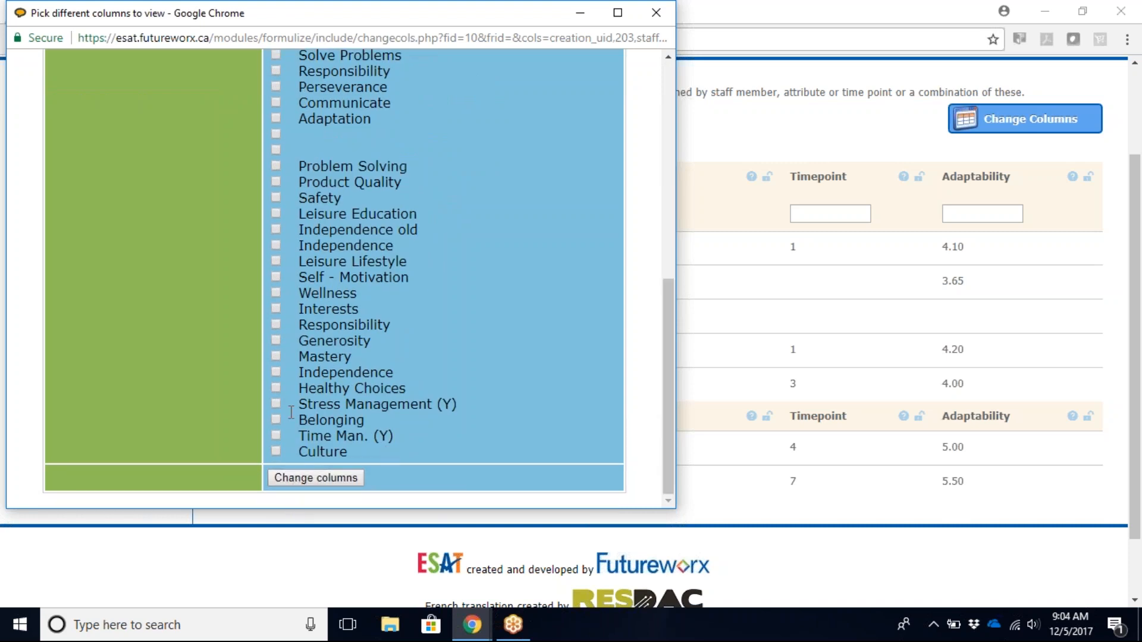
left_click(314, 482)
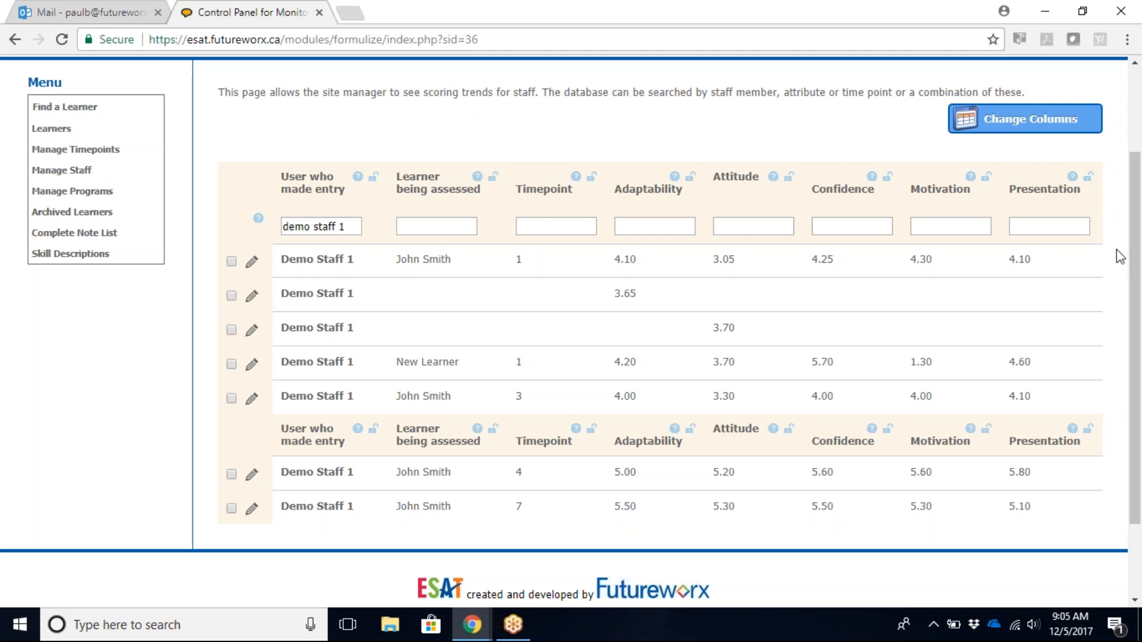
Return to the learner list and open the control panel for managing learner-staff assignments
left_click_drag(1137, 256, 1133, 172)
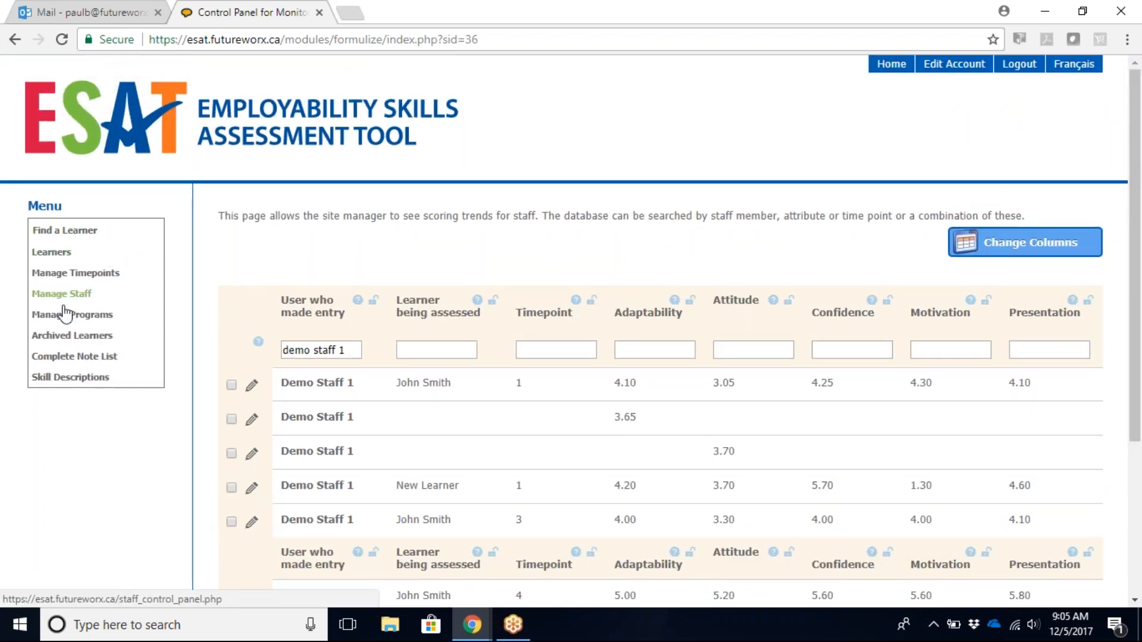
left_click(42, 256)
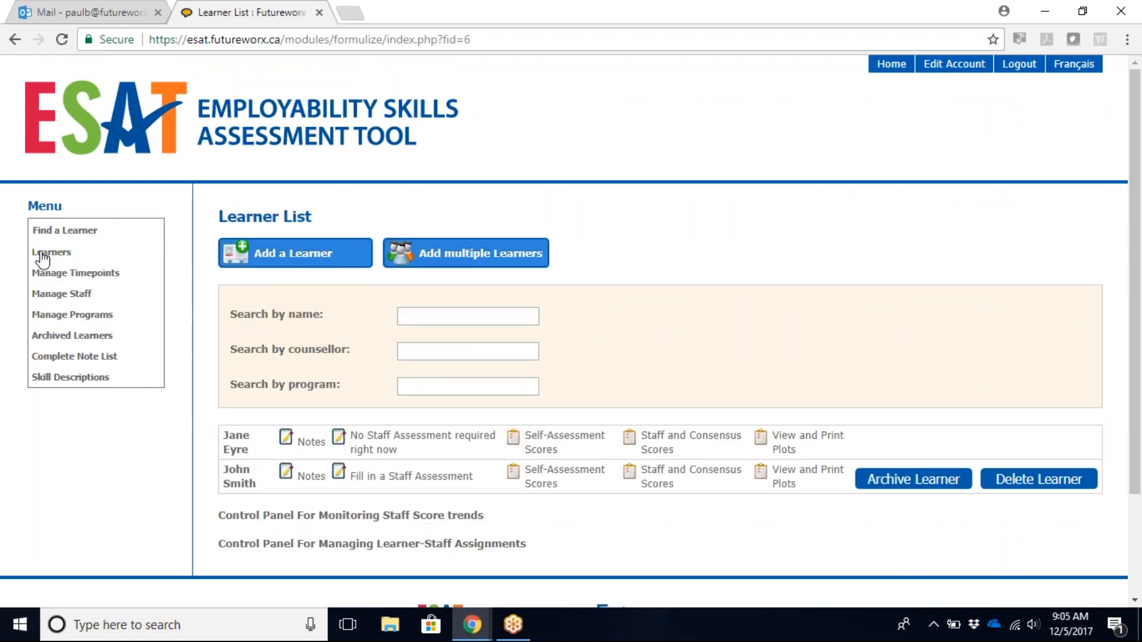
left_click(343, 546)
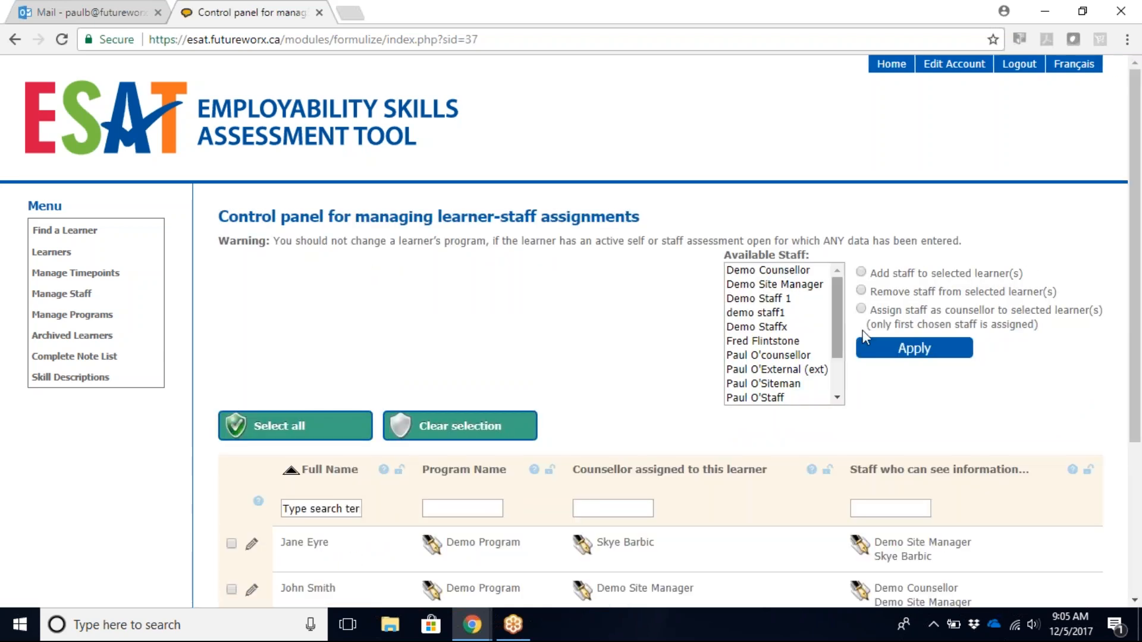
Open the first learner's assigned counsellor for editing, choose the currently assigned counsellor again and save the assignment
left_click_drag(1135, 200, 1135, 244)
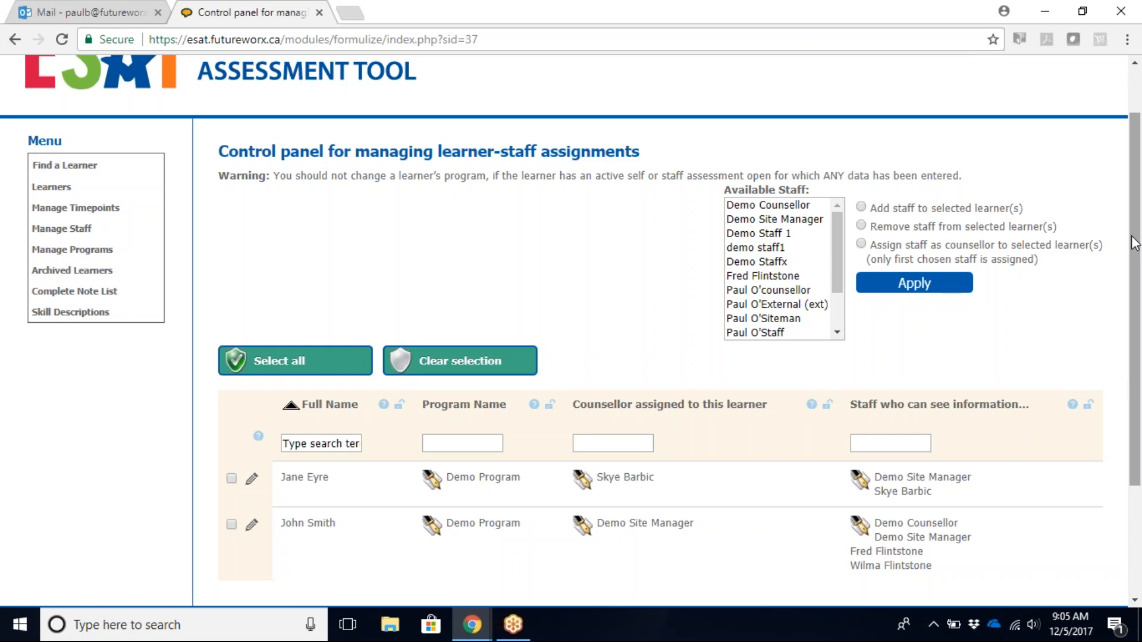
left_click_drag(1135, 238, 1137, 274)
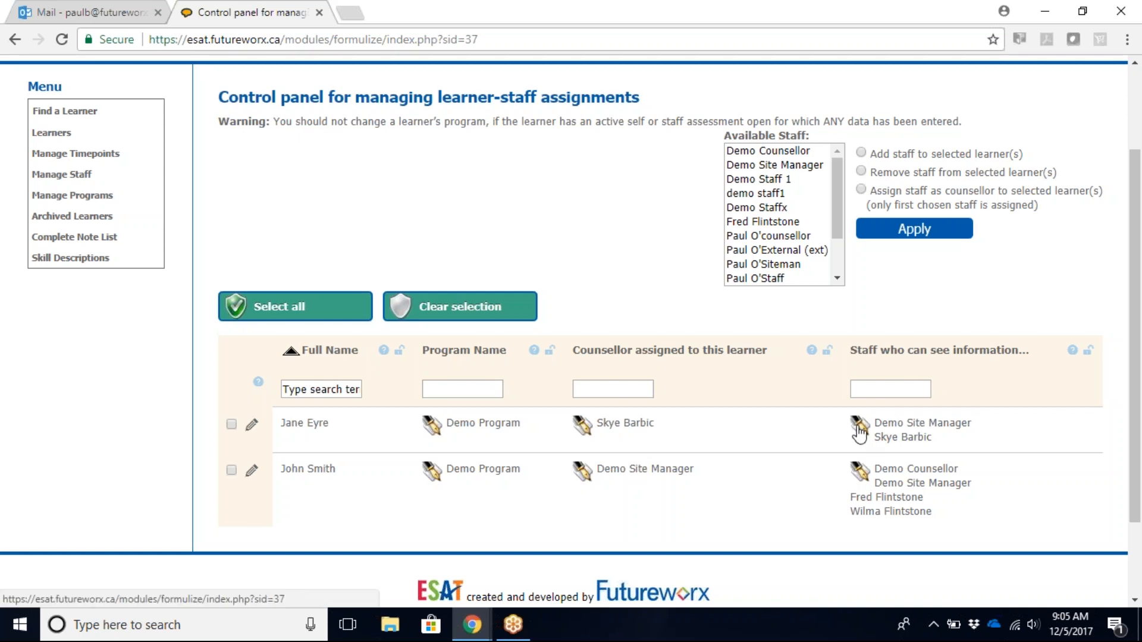
left_click(582, 426)
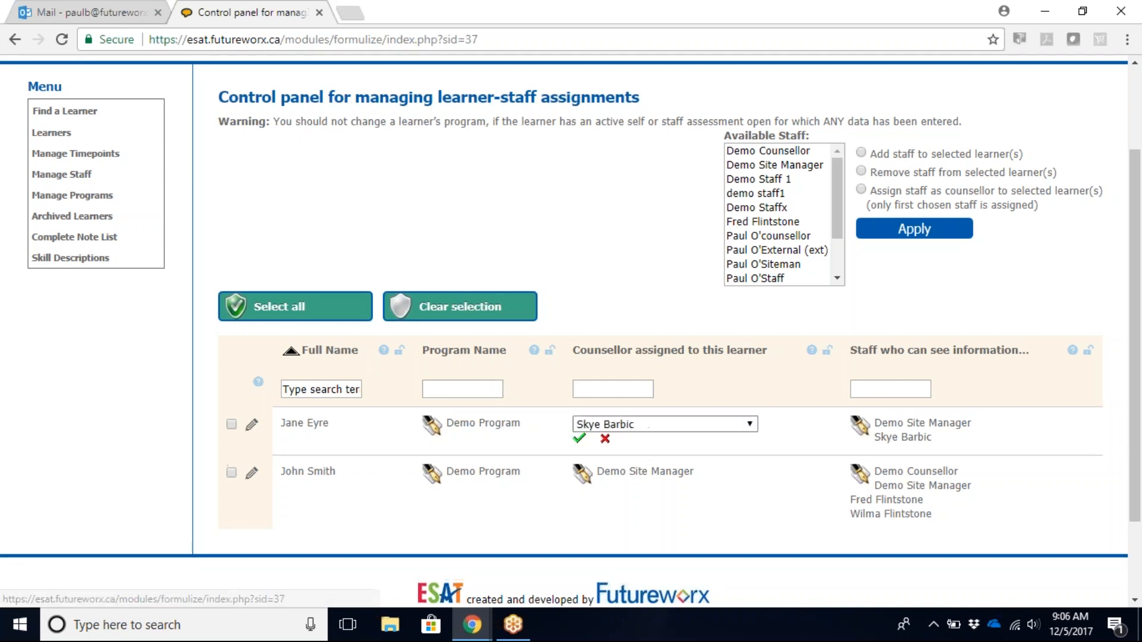
left_click(751, 426)
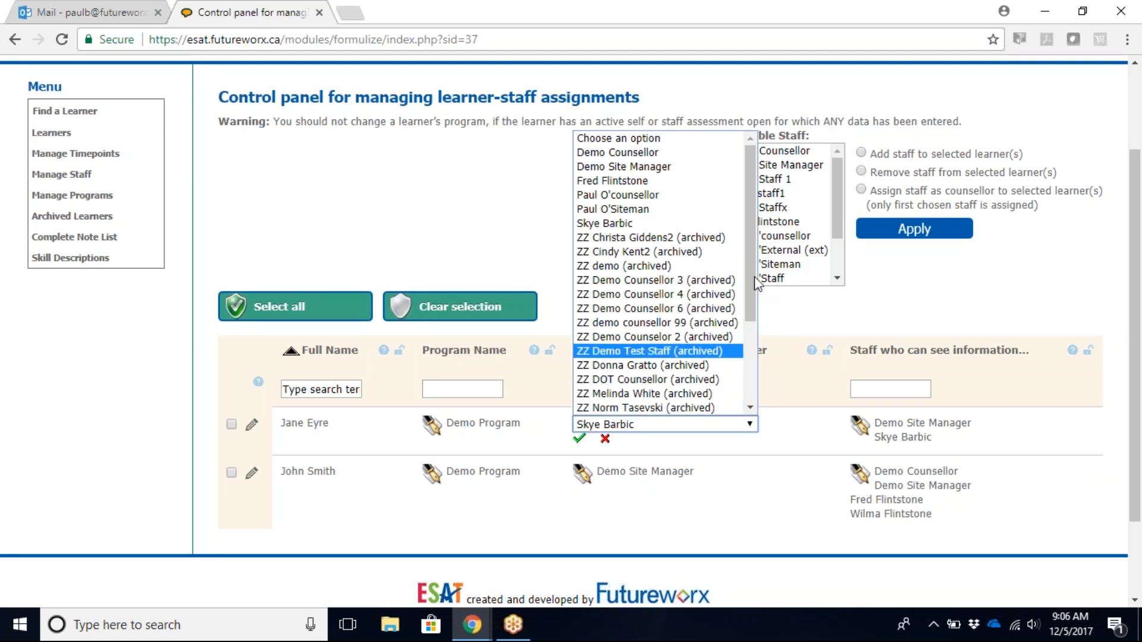
left_click(629, 223)
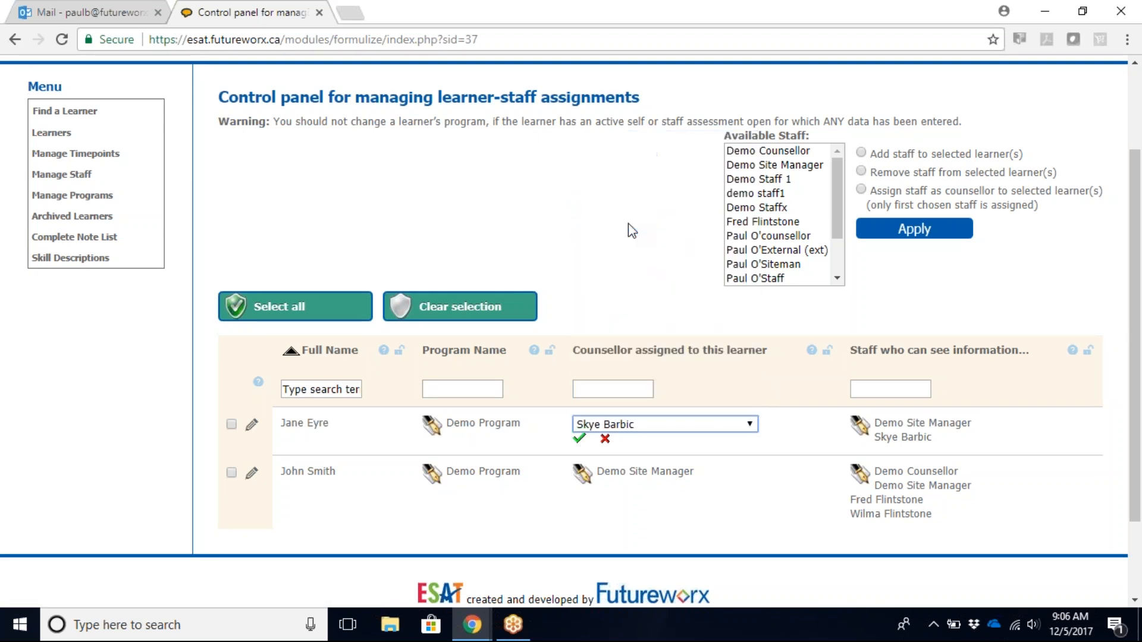
left_click(579, 444)
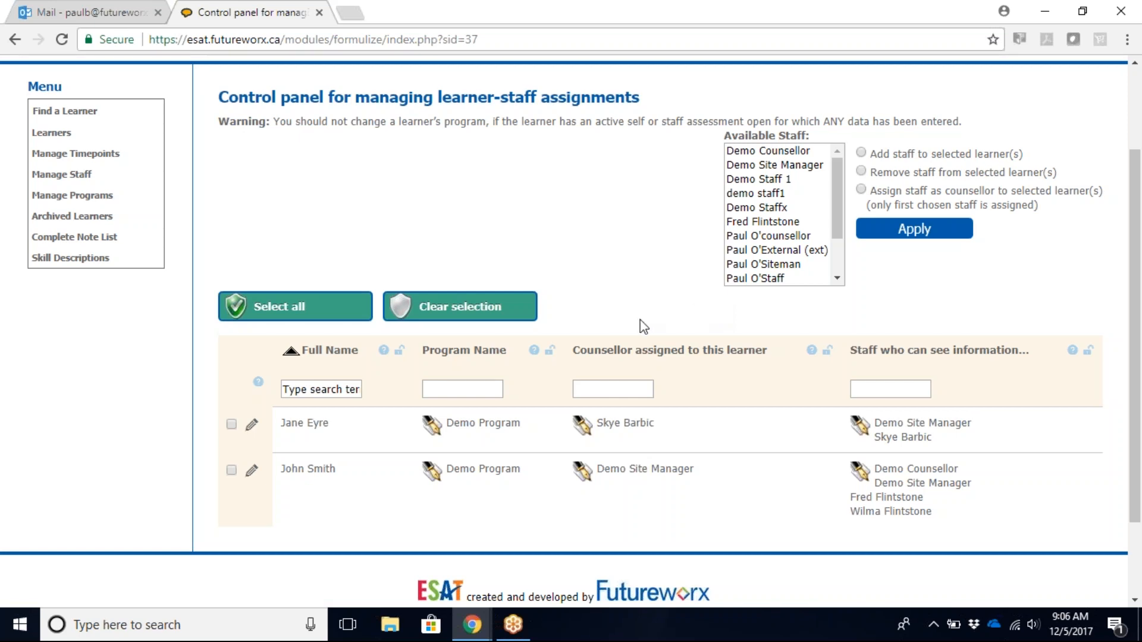
left_click(310, 397)
left_click(423, 388)
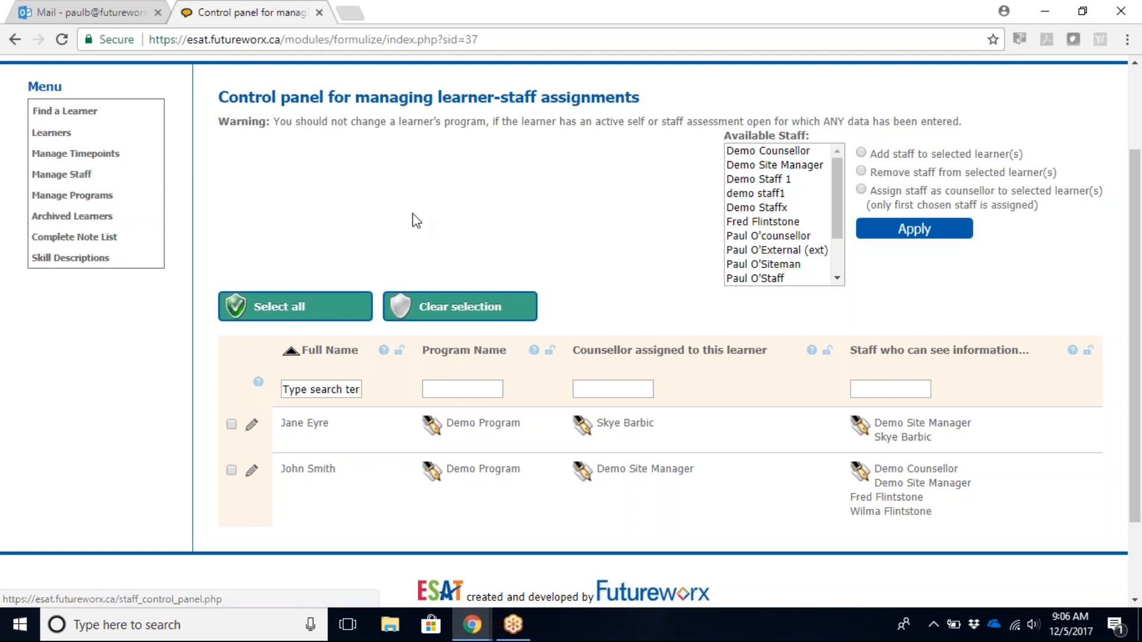
left_click(442, 392)
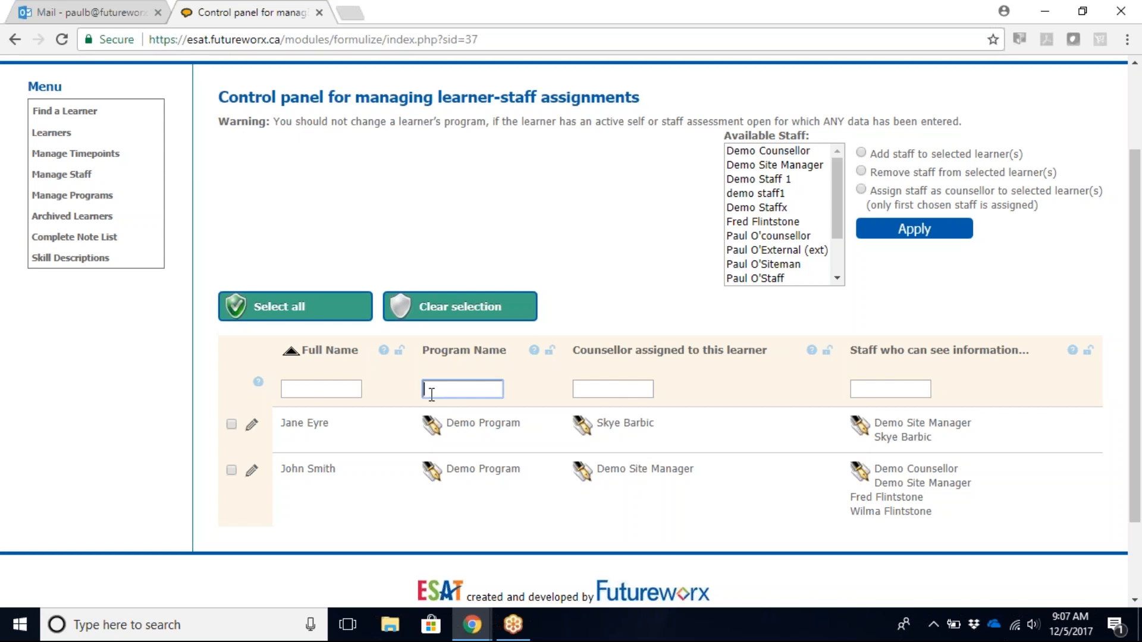
left_click(432, 394)
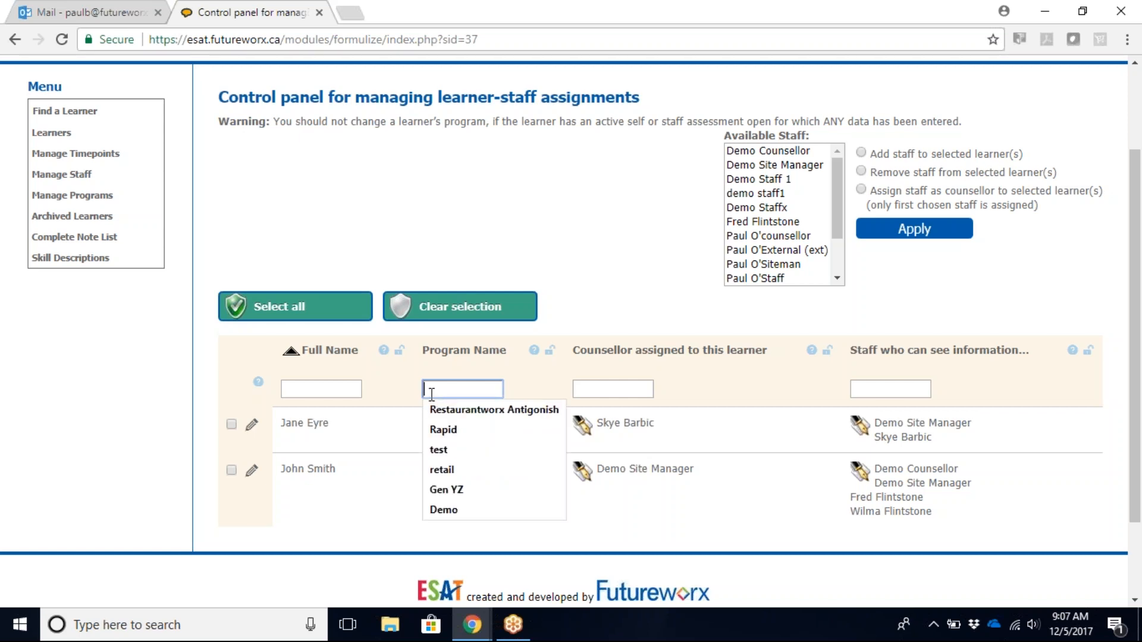
Select all learners and add the last staff member in the available staff list to them
left_click(284, 315)
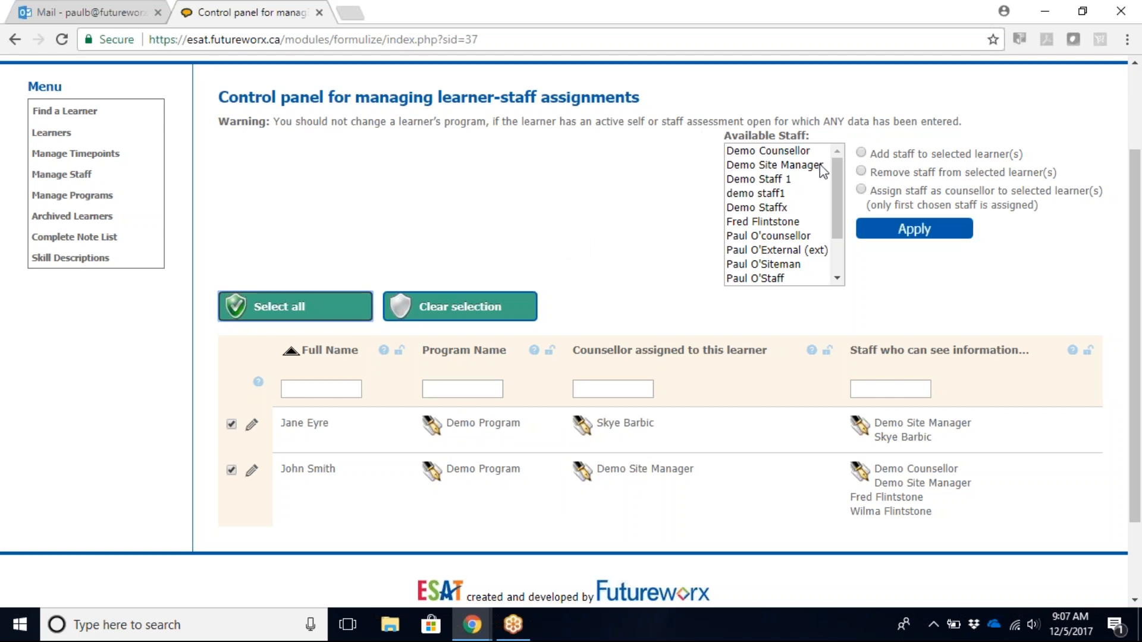
left_click_drag(837, 163, 835, 199)
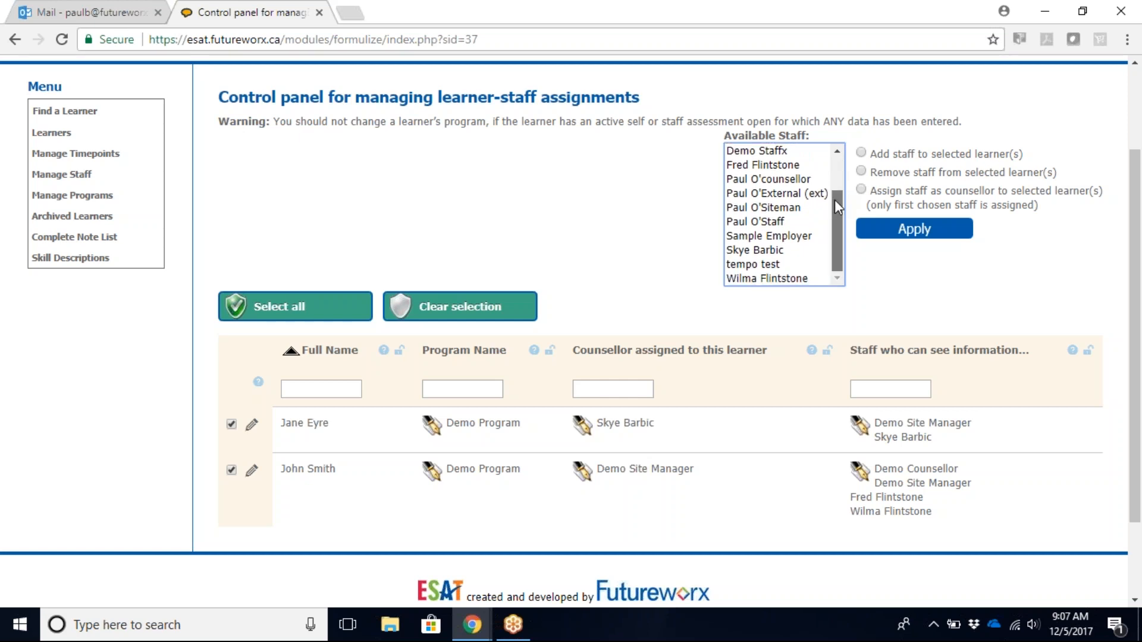
left_click(780, 280)
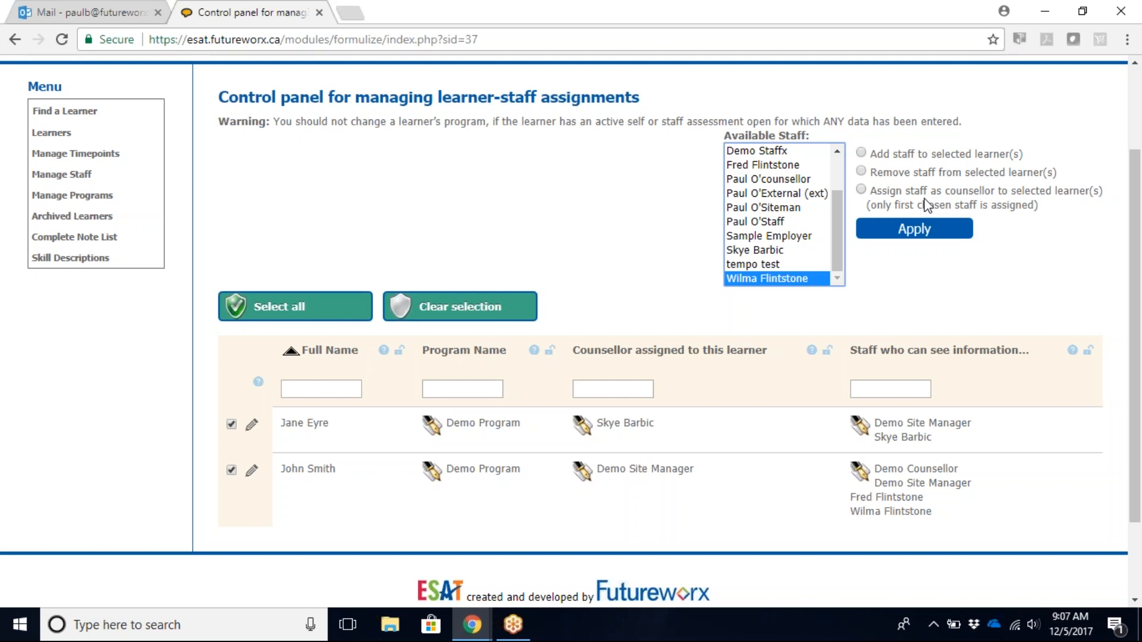
left_click(861, 153)
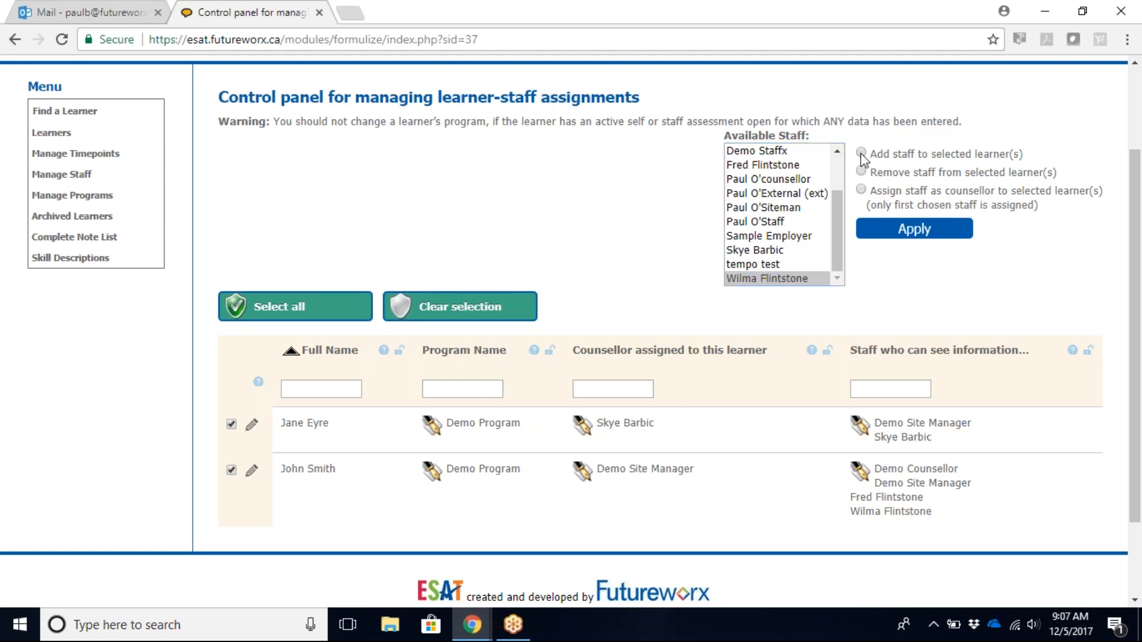
left_click(935, 238)
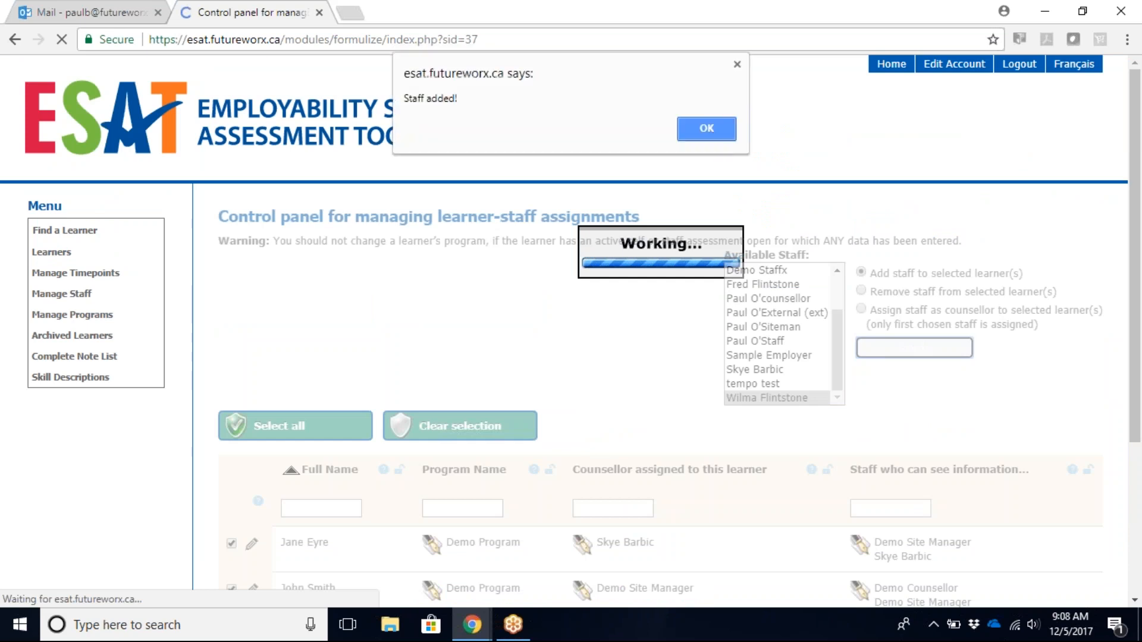
left_click(706, 130)
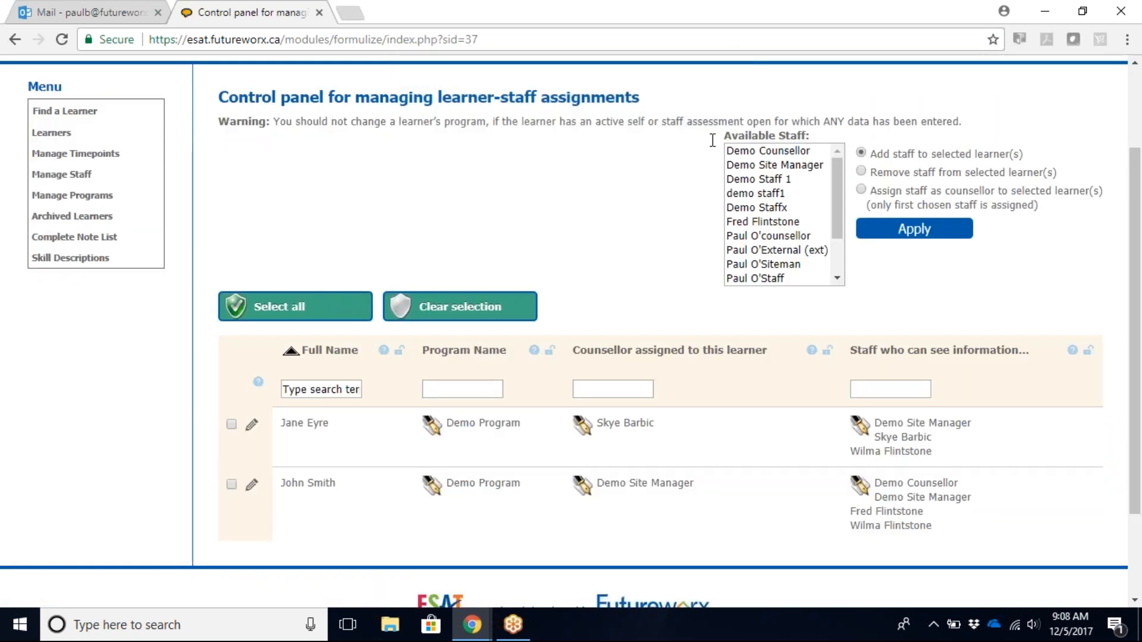
Select all learners again and remove the last staff member in the available staff list from them
left_click(430, 312)
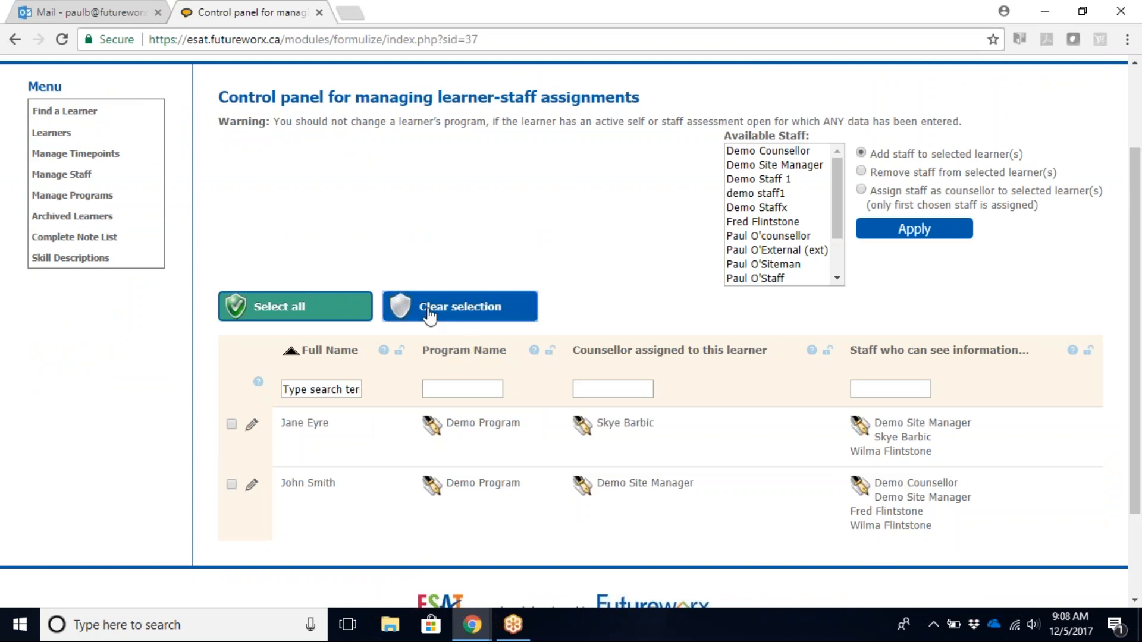
left_click(321, 312)
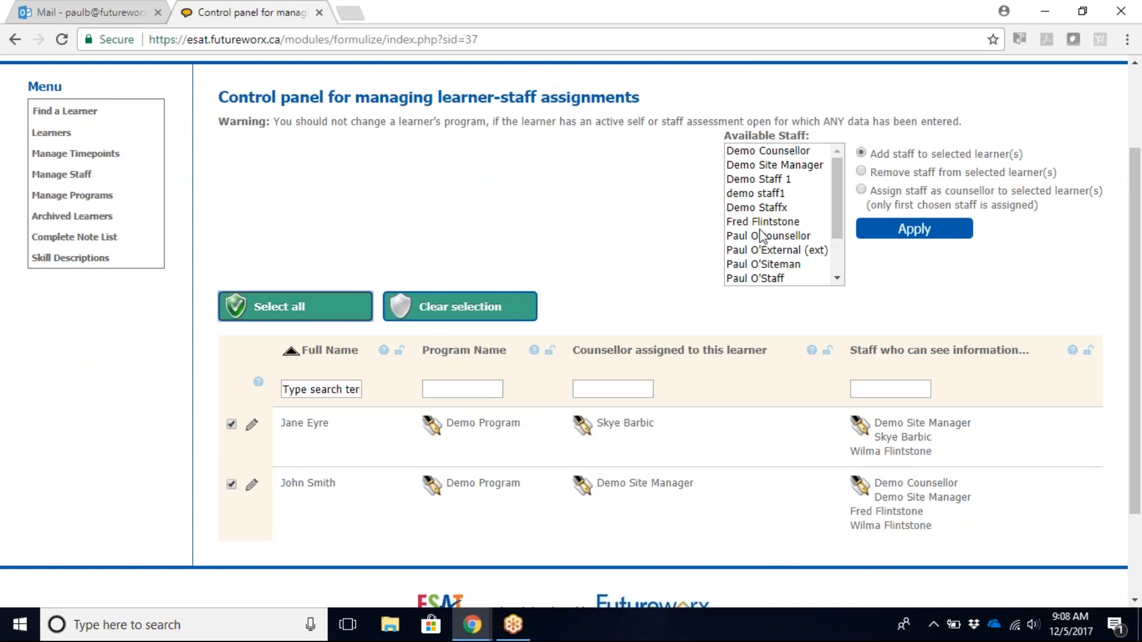
left_click(840, 240)
left_click_drag(840, 240, 849, 304)
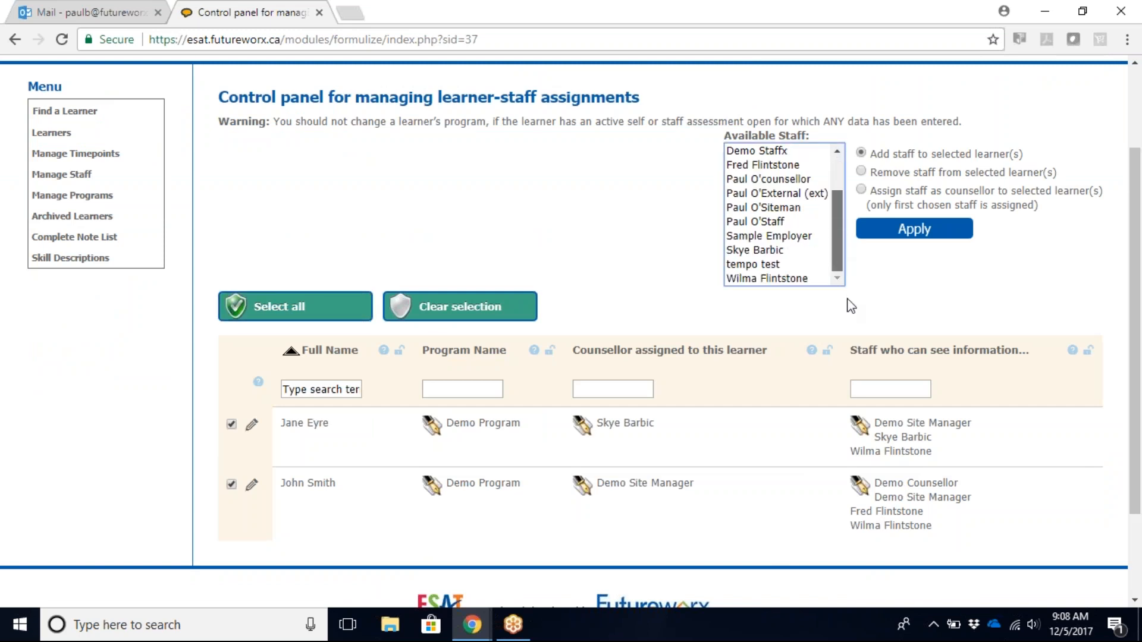
left_click(791, 280)
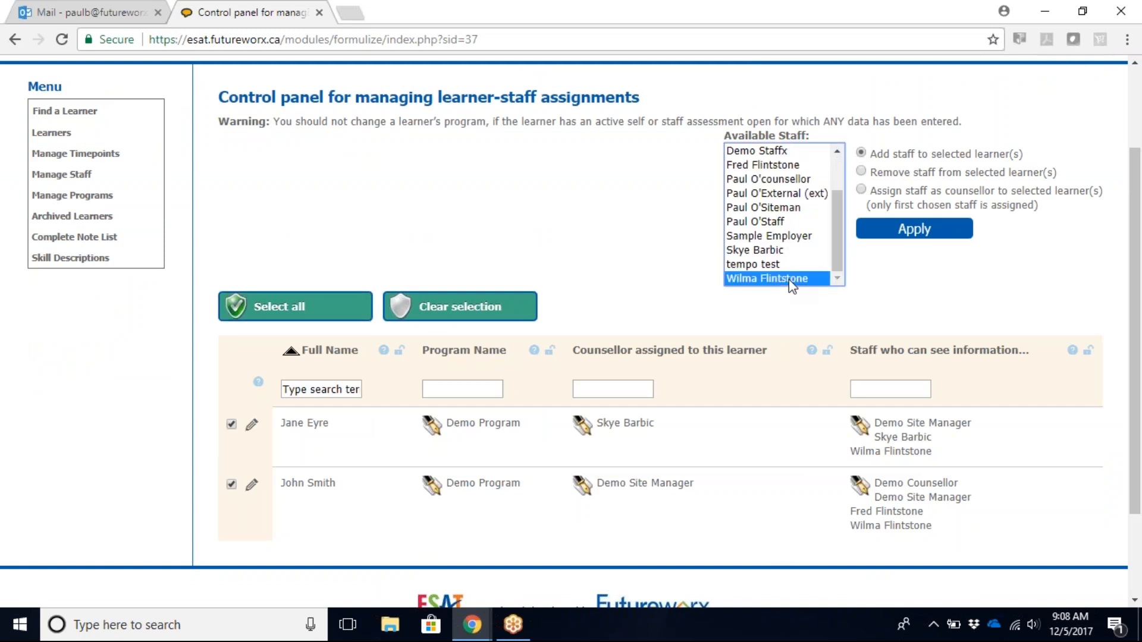
left_click(862, 172)
left_click(912, 231)
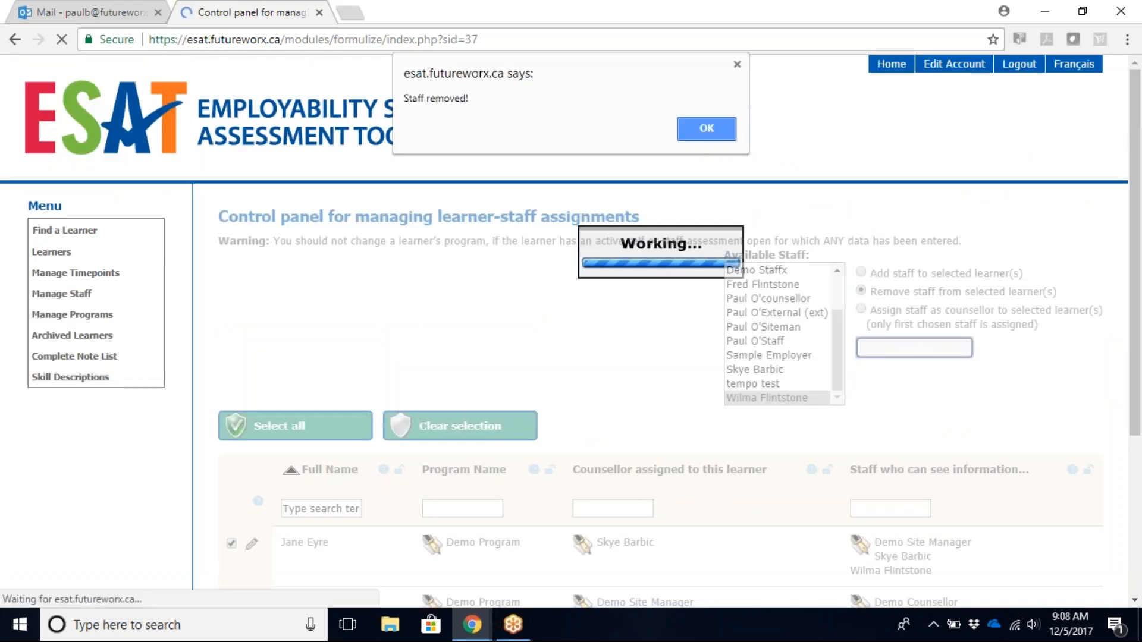
left_click(706, 139)
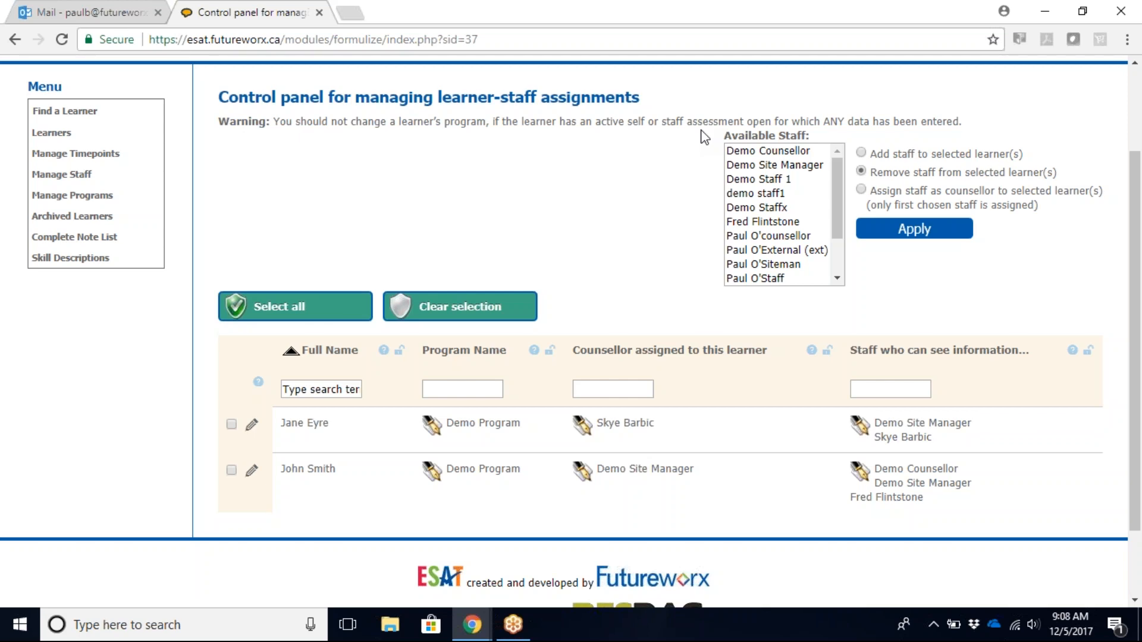
left_click(589, 391)
left_click(860, 171)
scroll(575, 319, "up", 2)
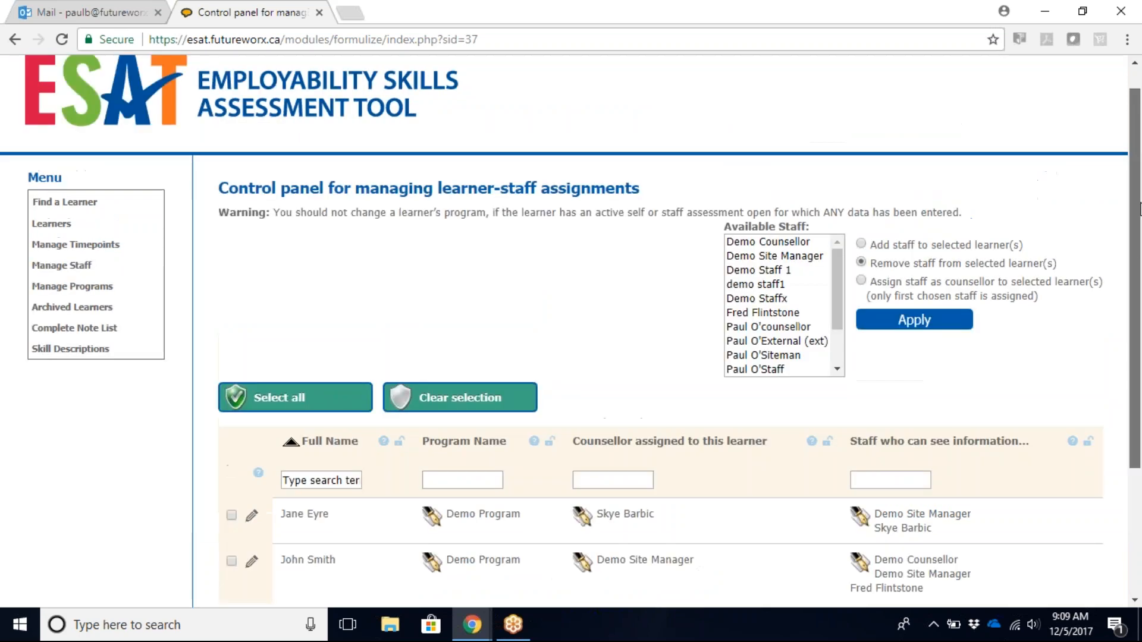